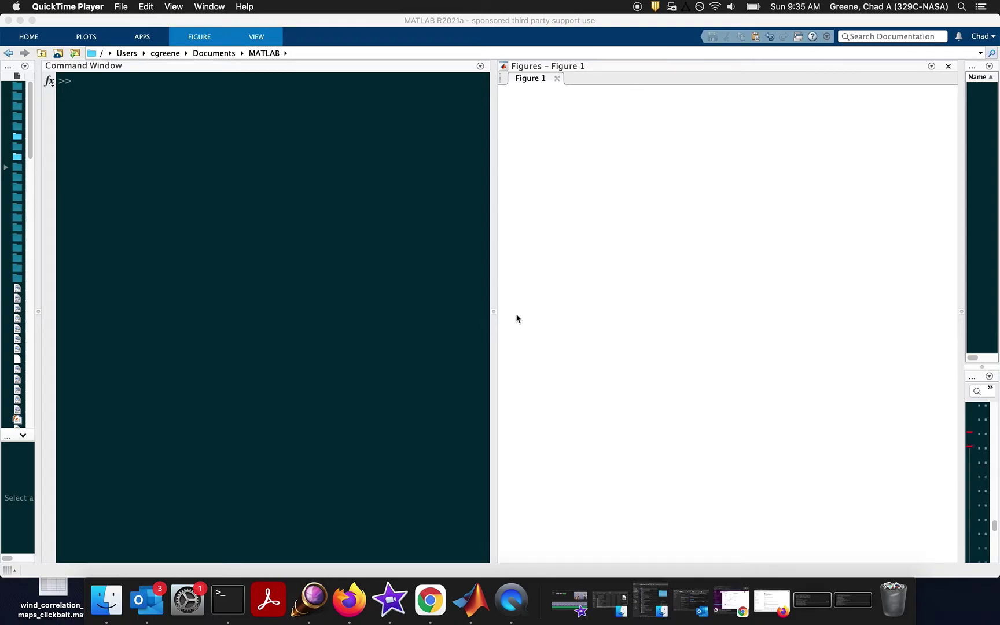
Focus the MATLAB Command Window prompt so commands can be typed.
left_click(324, 270)
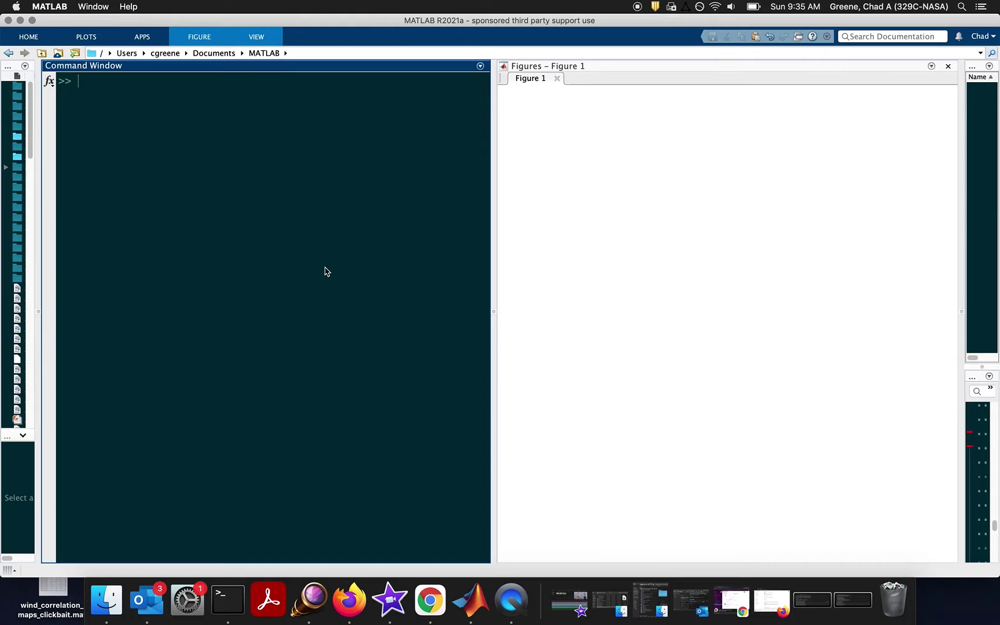
type("cdt deseason")
key("Return")
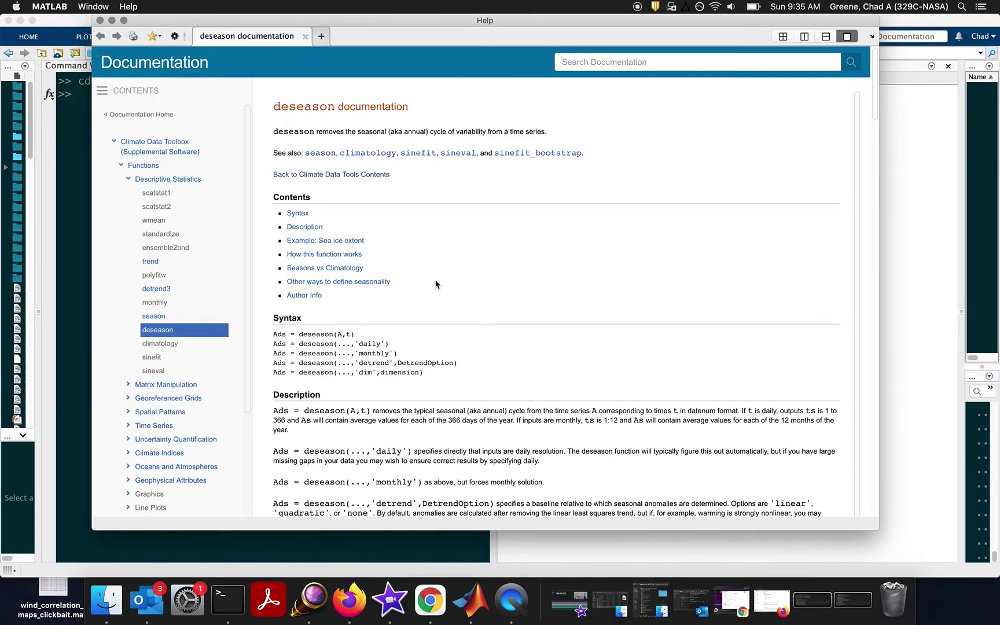
scroll(433, 282, "down", 15)
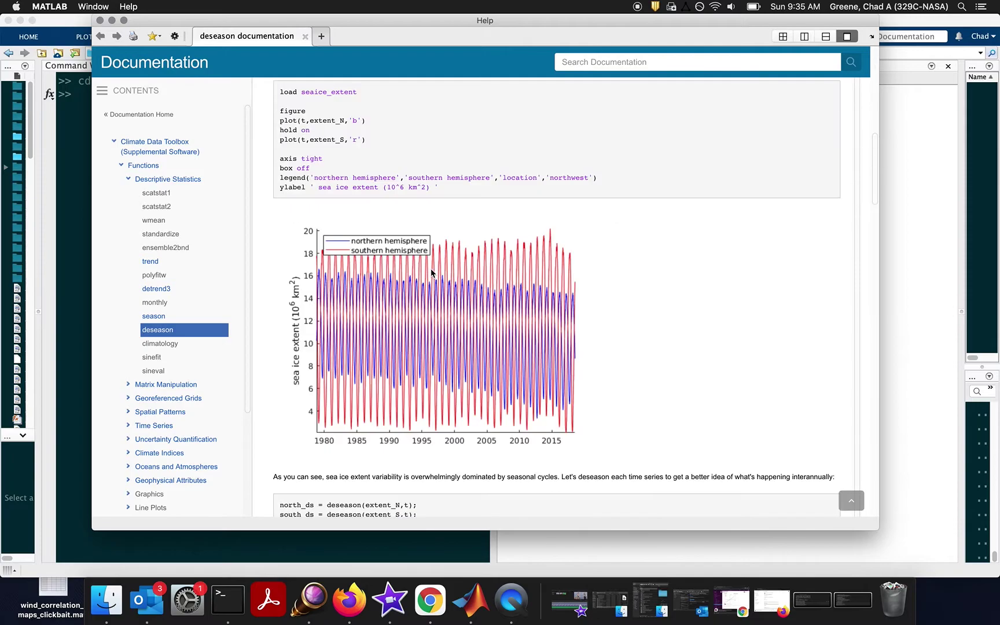
scroll(412, 278, "down", 10)
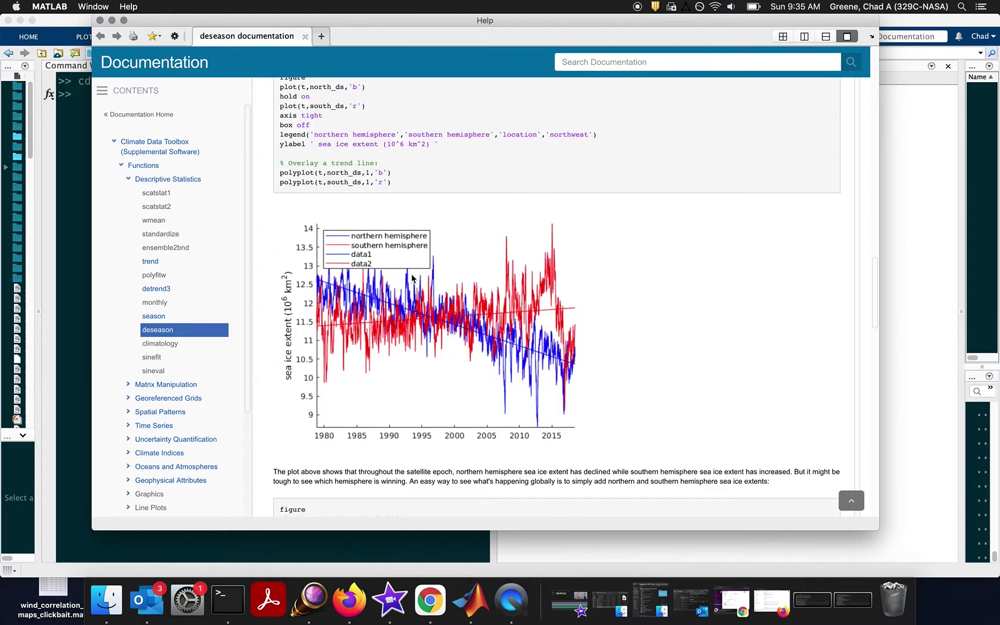
left_click(100, 20)
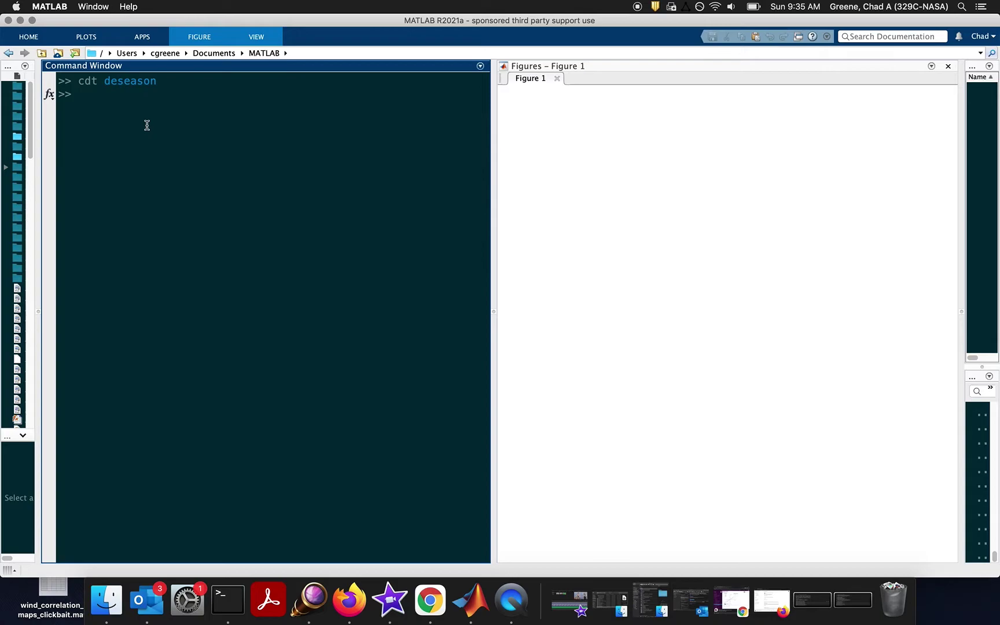
Load the pacific_sst dataset with load pacific_sst.
type("load pa")
key("BackSpace")
key("BackSpace")
type("pacific_sst")
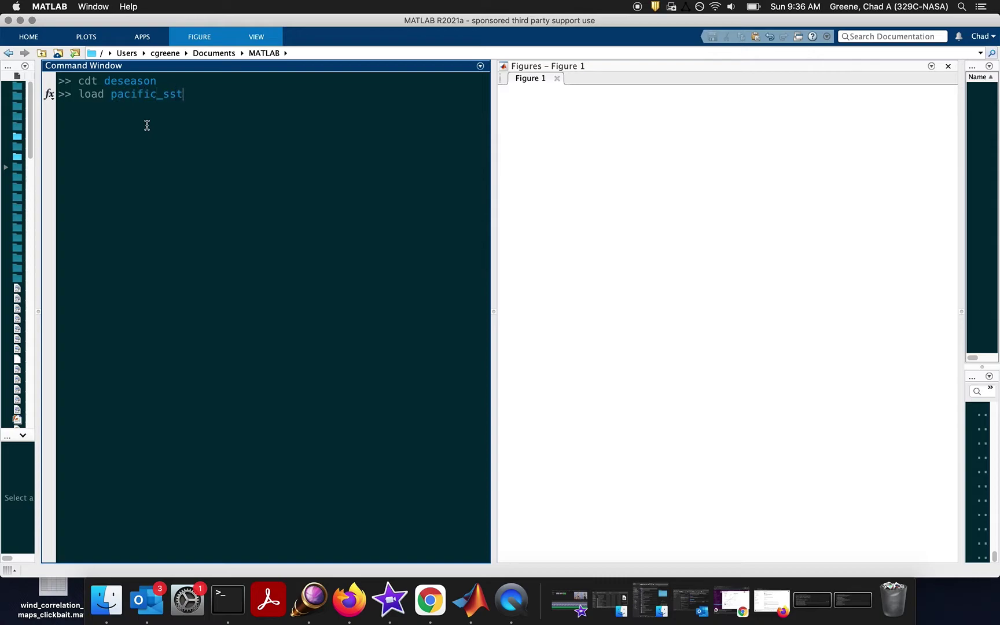
key("Return")
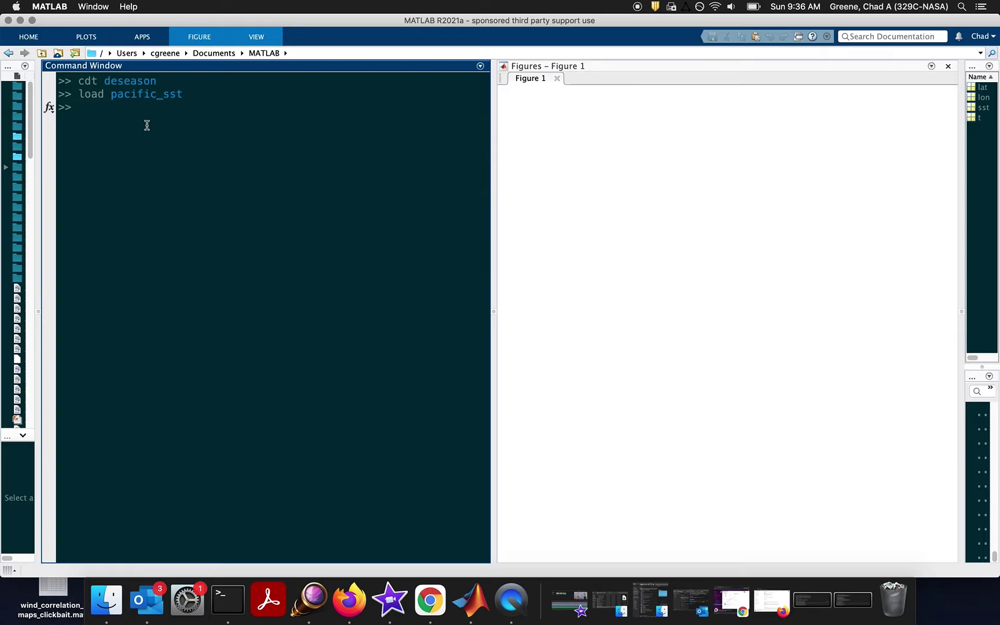
List the variables with whos and highlight the sst size 60x55x802.
type("whos")
key("Return")
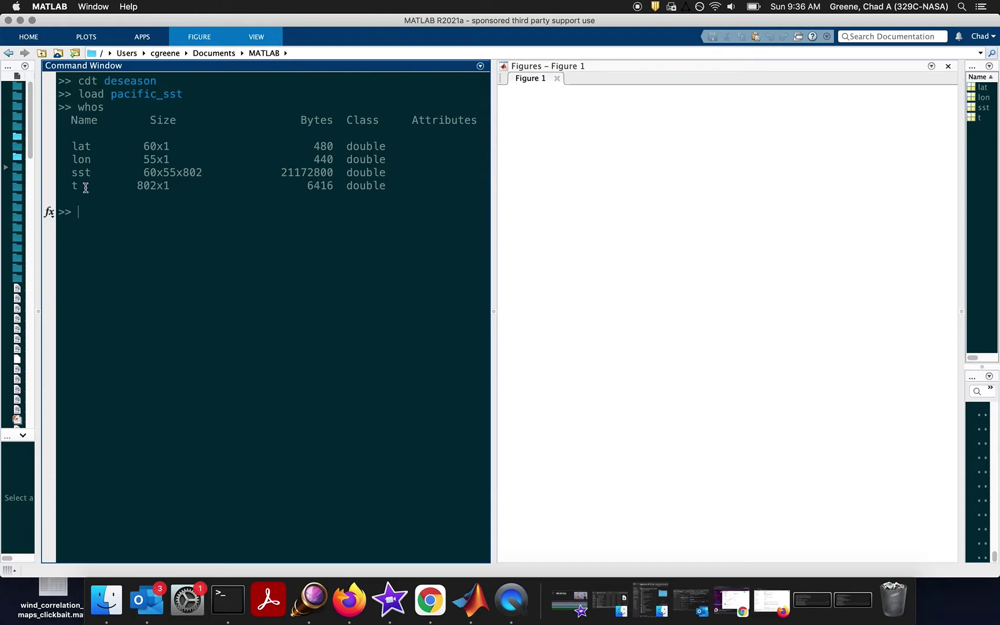
left_click_drag(143, 169, 200, 168)
left_click(200, 168)
Compute sst_mean = mean(sst,3) and map it with imagescn(lon,lat,sst_mean).
type("sst_mean = mean(sst,3);")
key("Return")
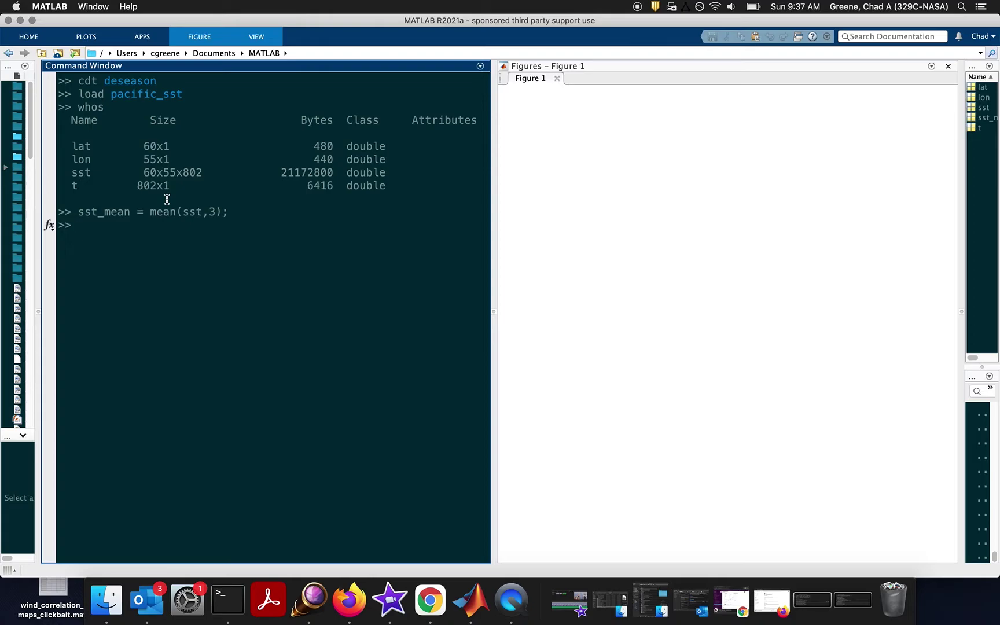
type("imagescn(lo")
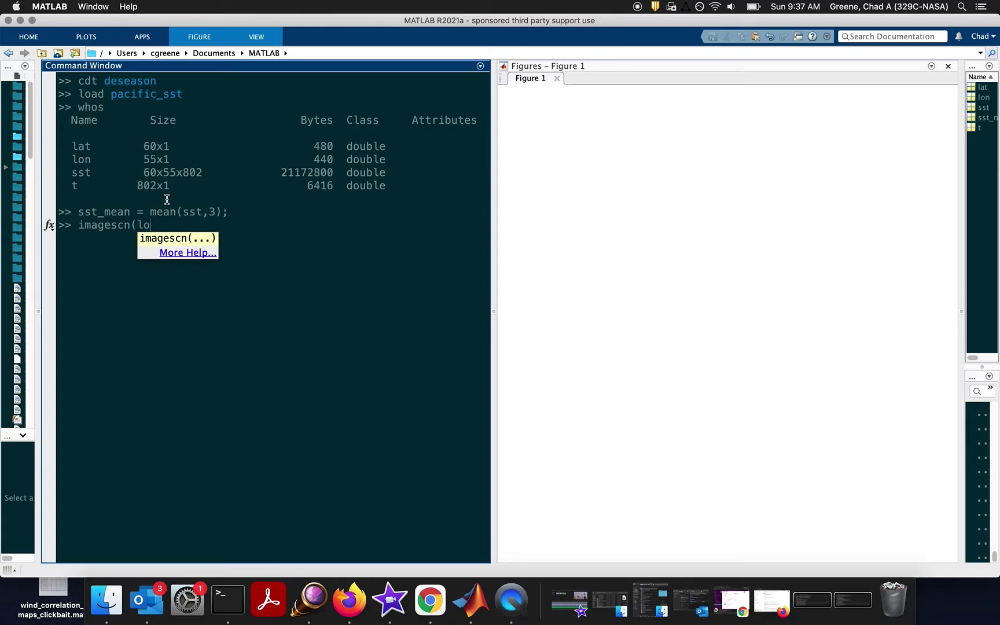
type("n,lat,sst_mean)")
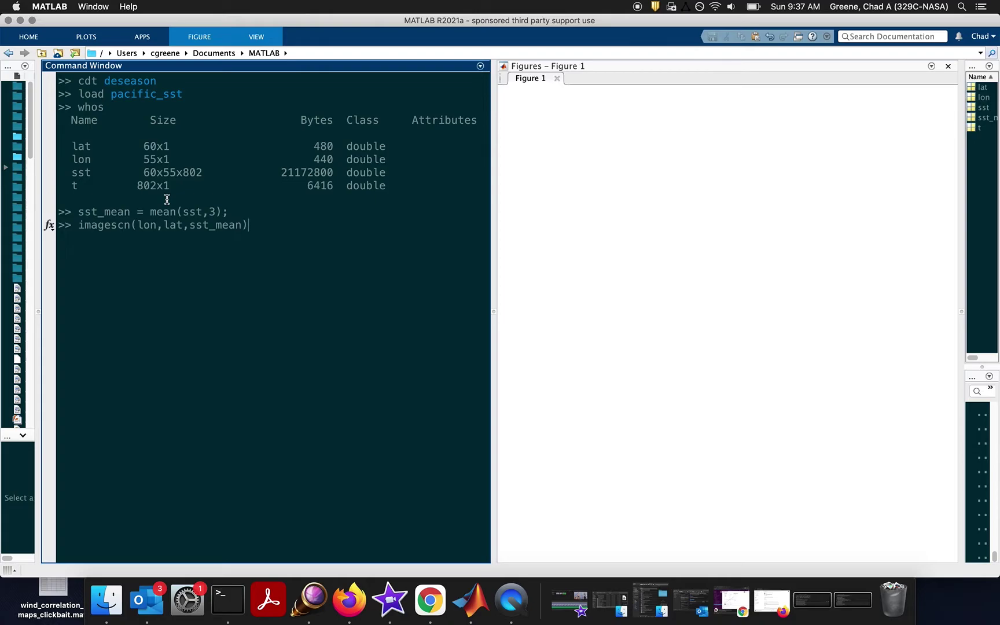
key("Return")
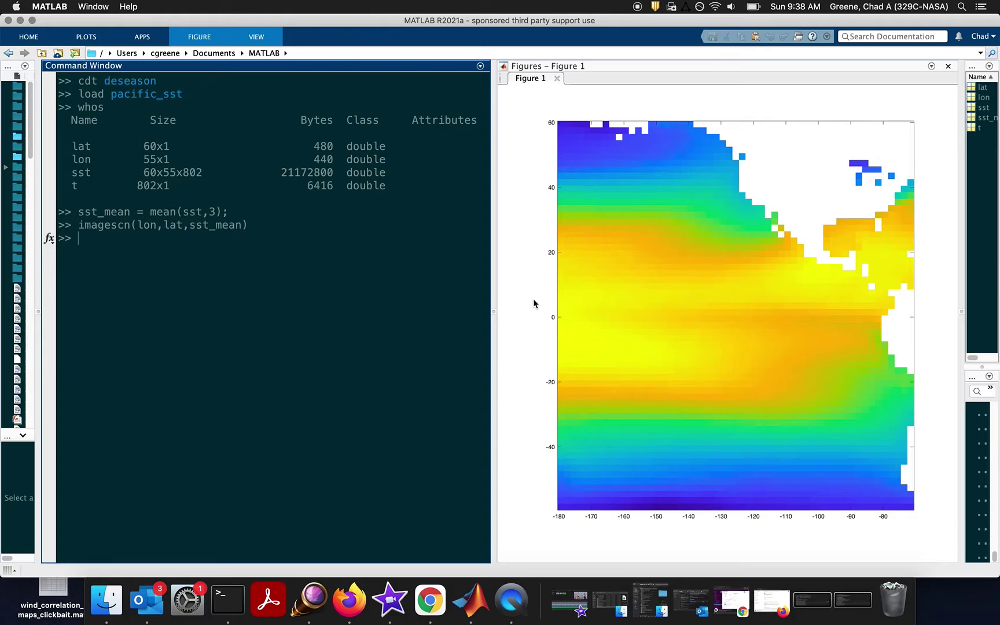
Label the x-axis longitude and the y-axis latitude.
type("xlabel longitude")
key("Return")
type("ylabel lati")
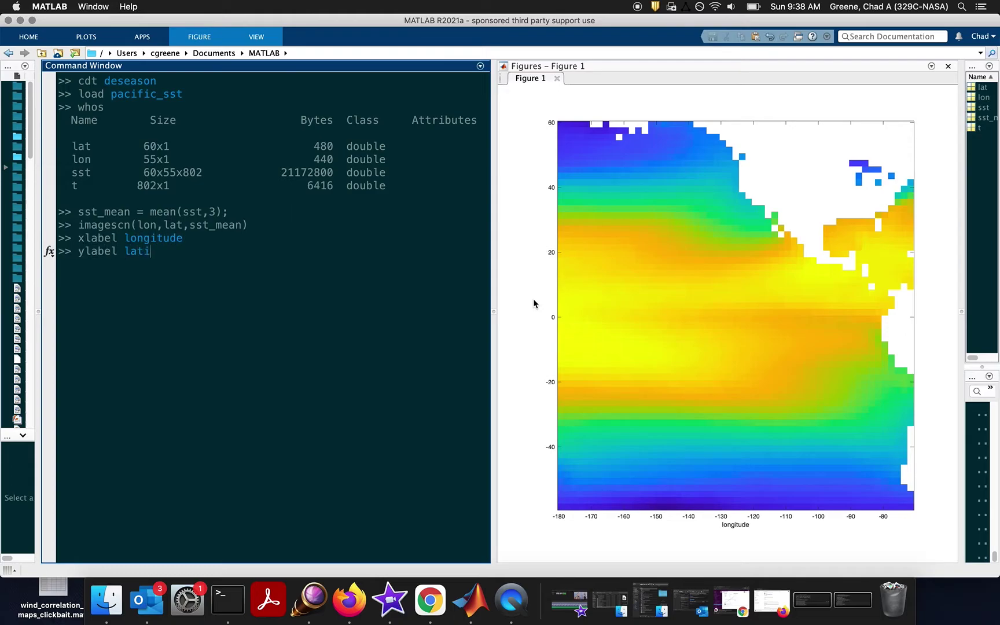
type("tude")
key("Return")
Add a colorbar beside the SST map.
type("color")
type("bar")
key("Return")
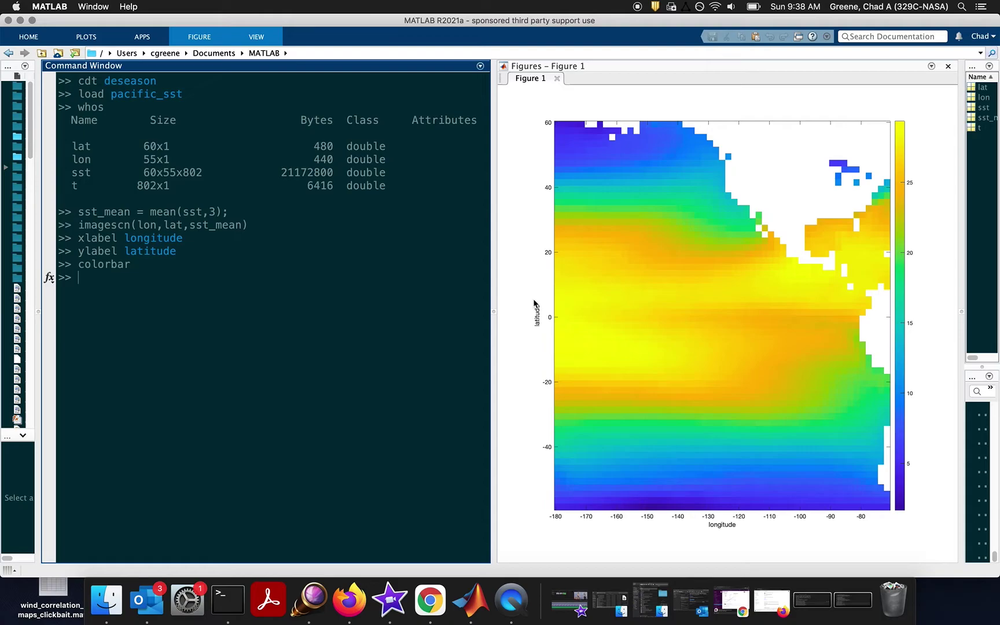
type("cmocean")
Preview cmocean colormaps, apply cmocean thermal, and set hold on for overlays.
key("Return")
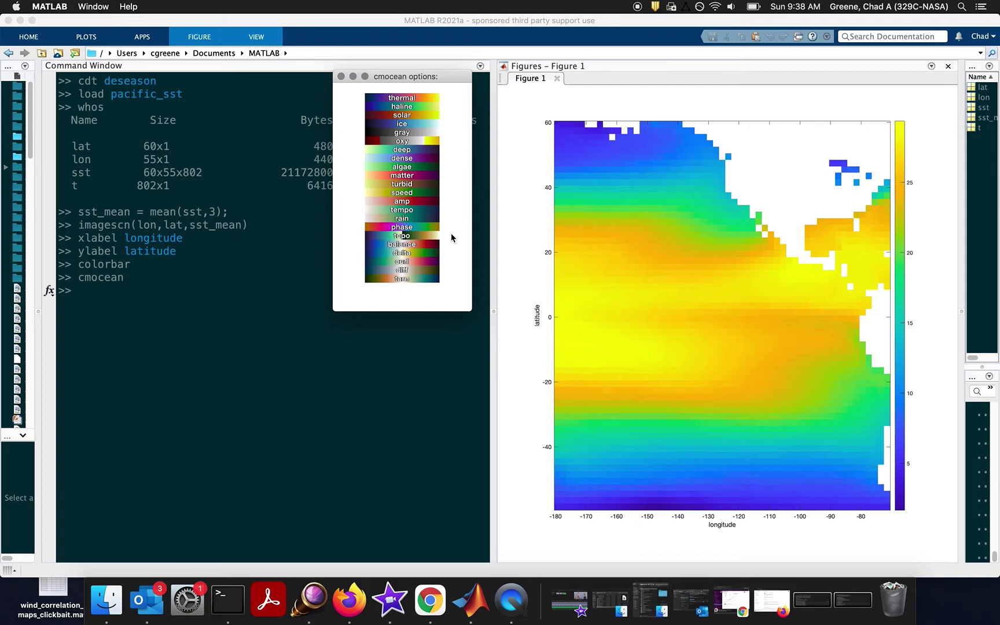
left_click(341, 77)
type("c")
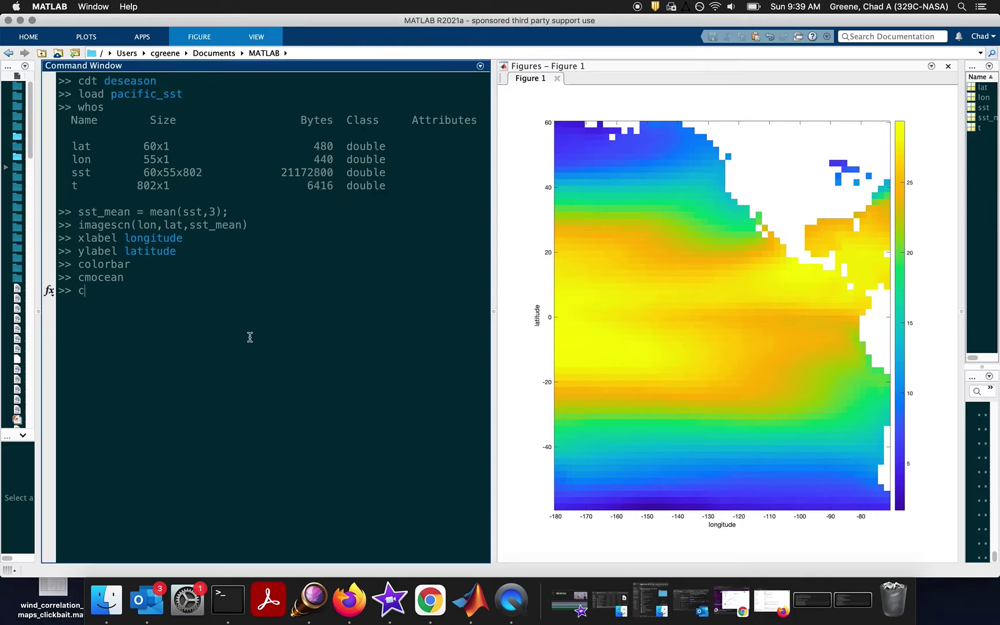
type("mocean thermal")
key("Return")
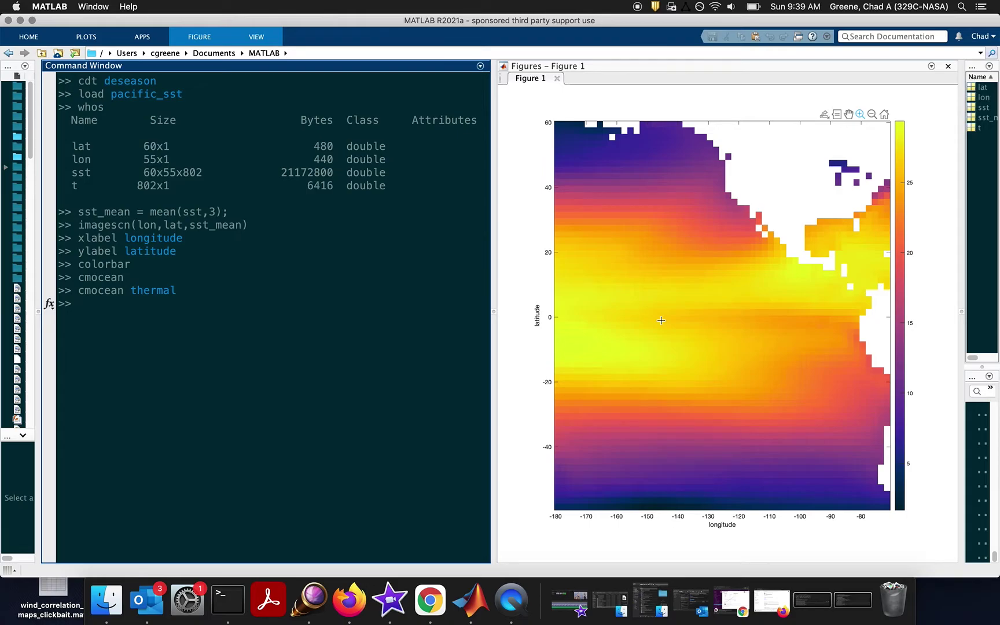
type("hold on")
key("Return")
Overlay country borders on the map with the borders command.
type("border")
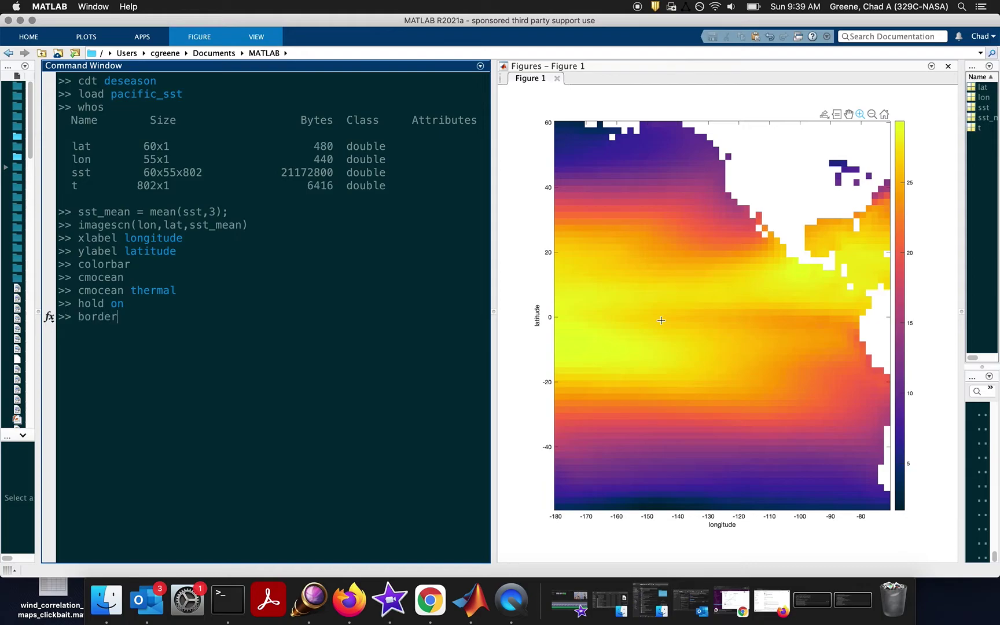
type("s")
key("Return")
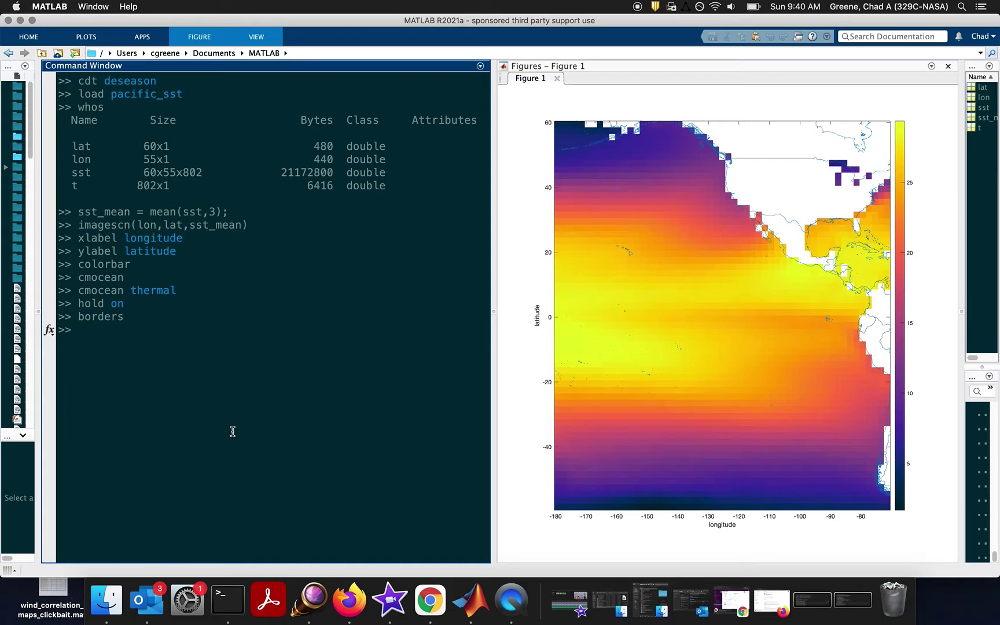
type("row")
Find the latitude row nearest 23 with near1: row 19, latitude 23.5.
type("d")
key("BackSpace")
type("= near1(lat")
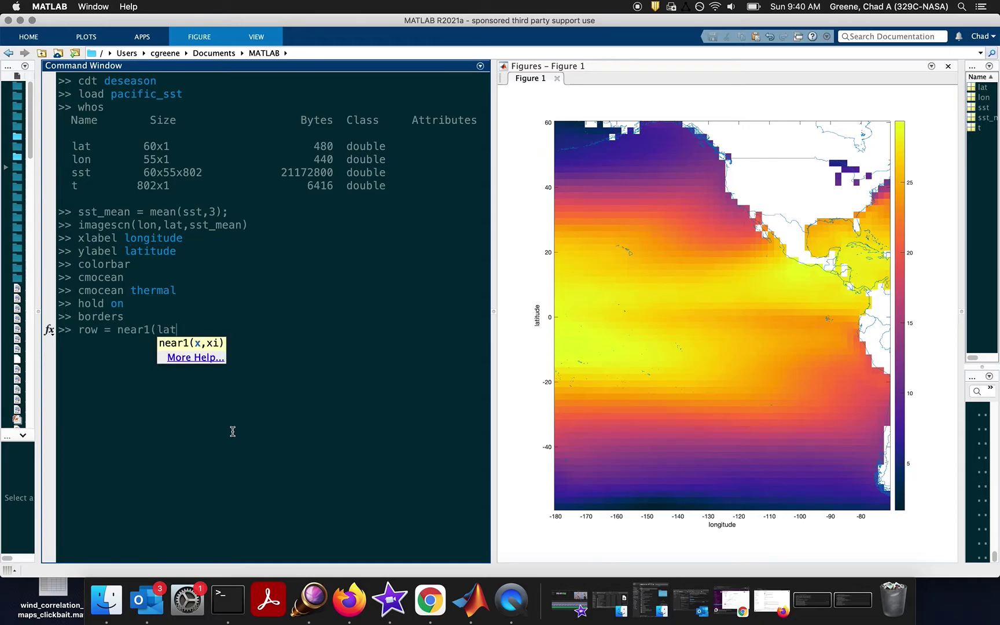
type(",23)")
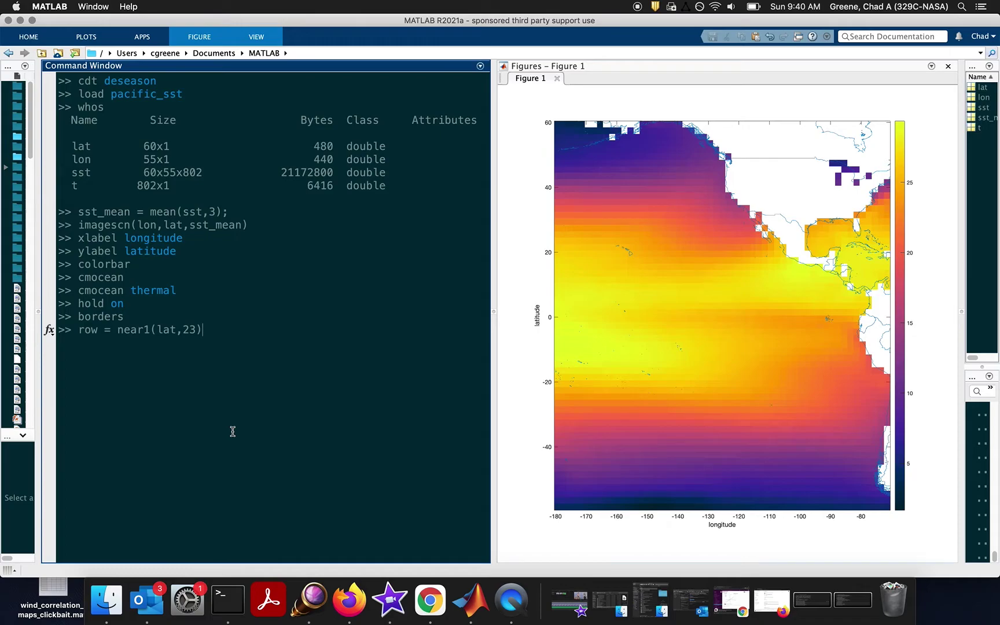
key("Return")
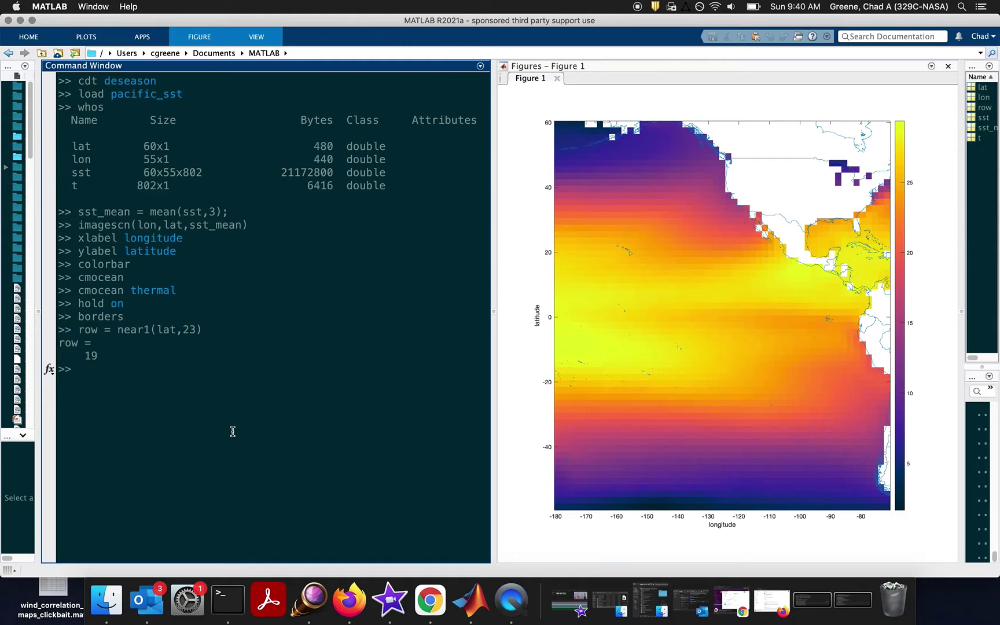
type("lat(19)")
key("Return")
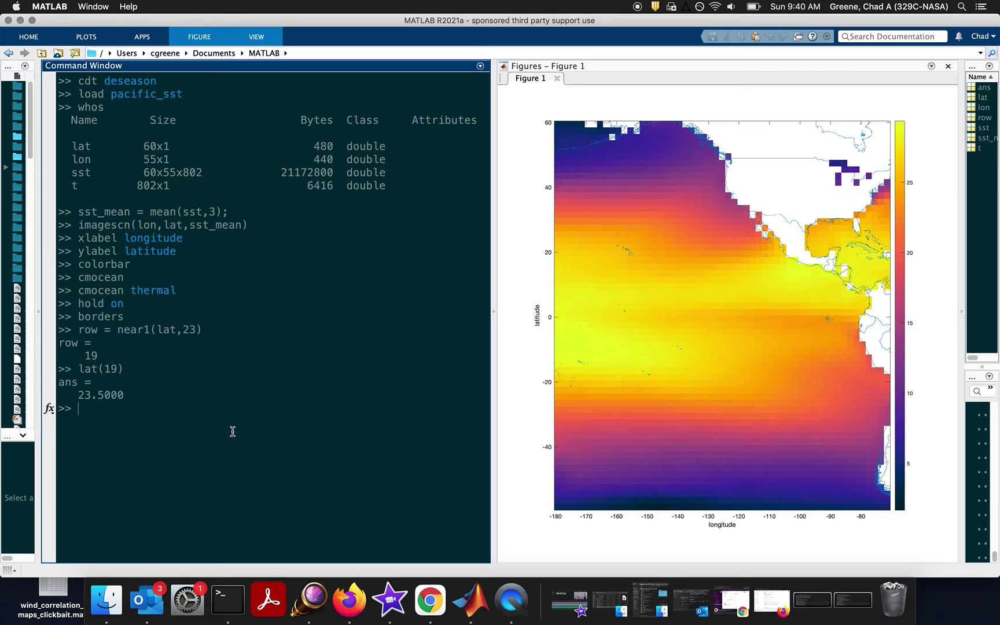
Find the longitude column nearest -115 with near1: column 33, longitude -115.5.
type("col = near1(lon,")
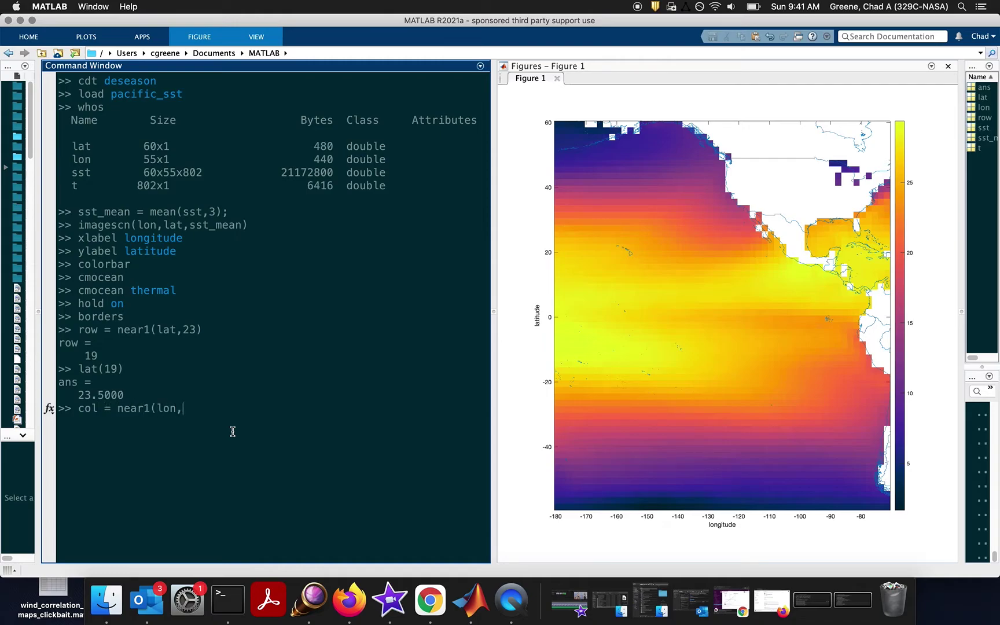
type("-115)")
key("Return")
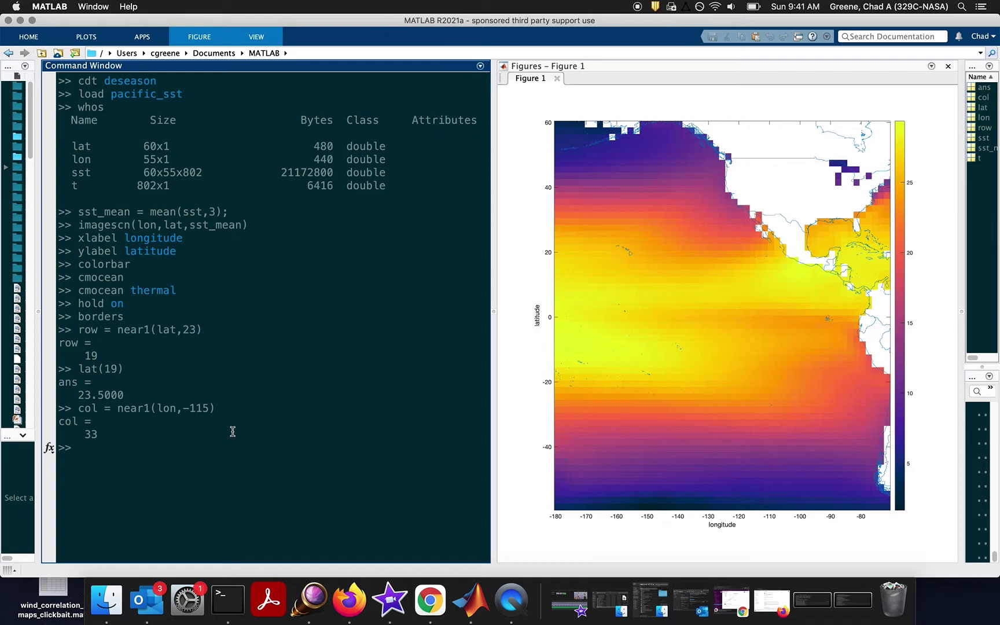
type("lon(33)")
key("Return")
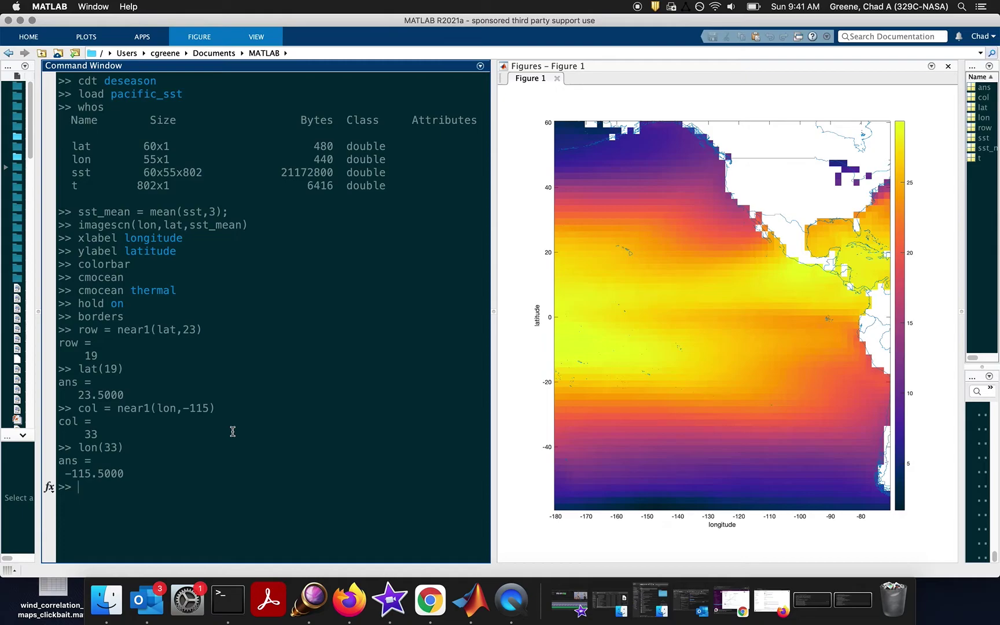
type("plot(lon(33),lat(1")
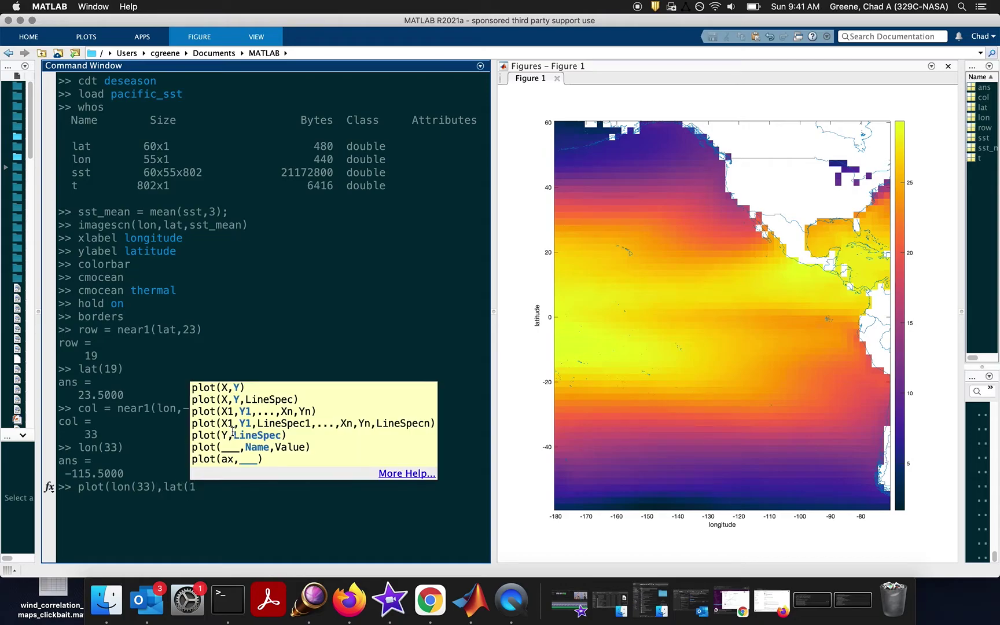
type("9),'k")
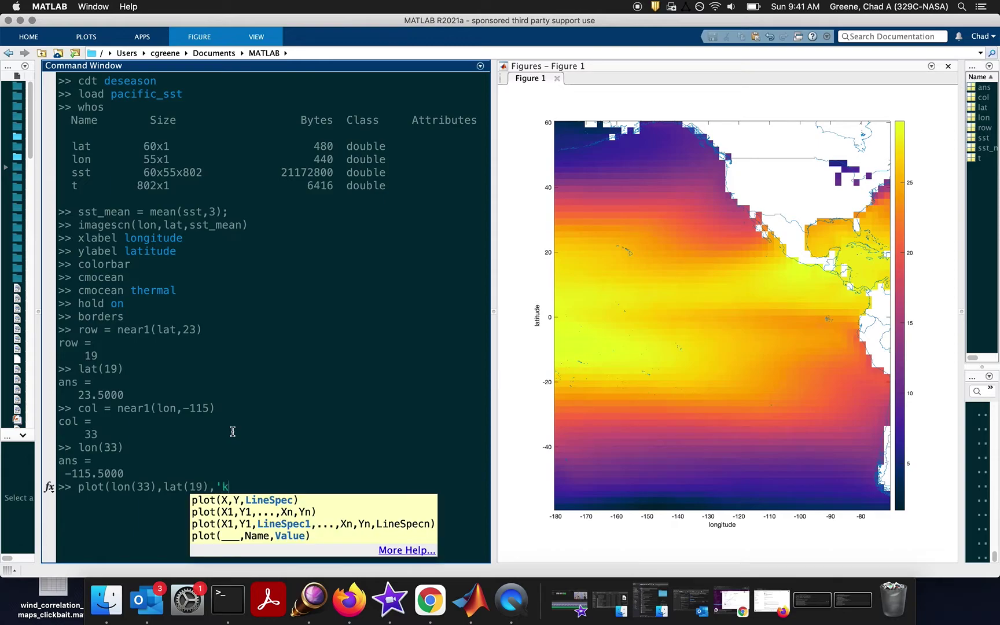
type("o')")
Plot a black 'ko' circle at lon(33), lat(19) on the map.
key("Return")
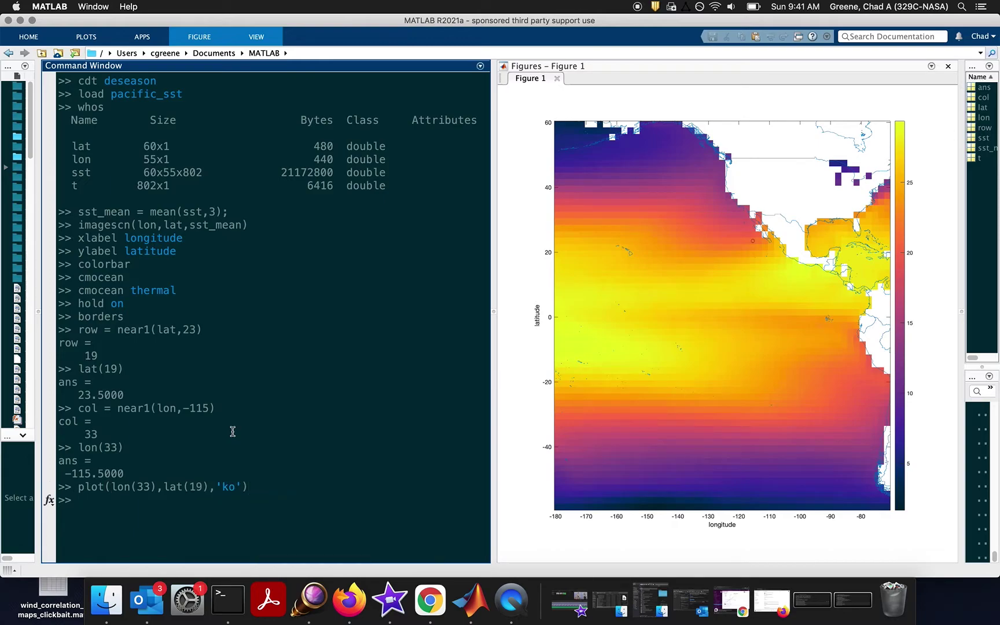
mouse_move(731, 218)
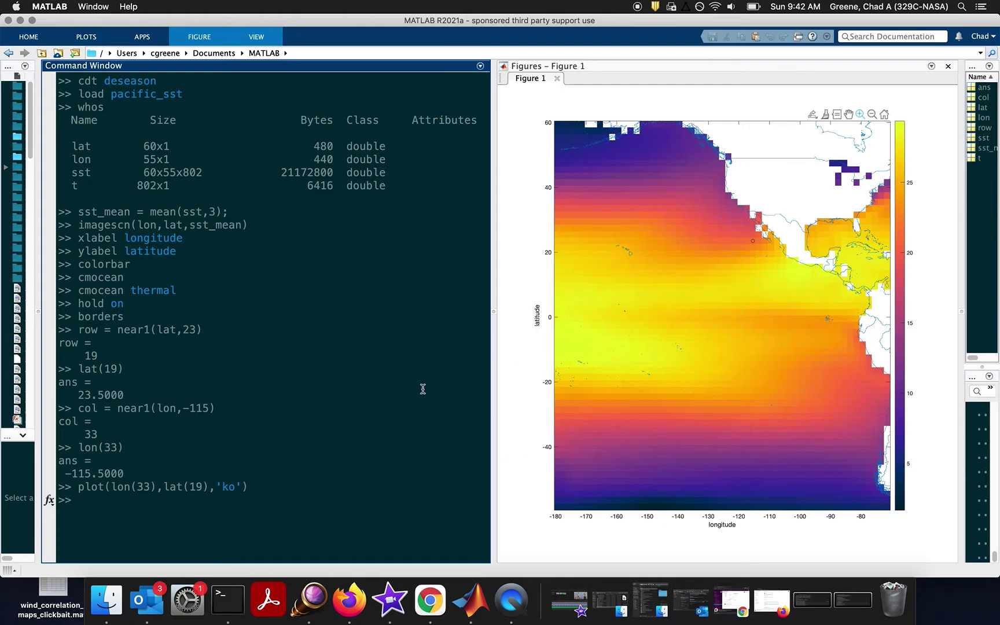
Extract sst1 = sst(row,col,:) and check its size.
type("sst")
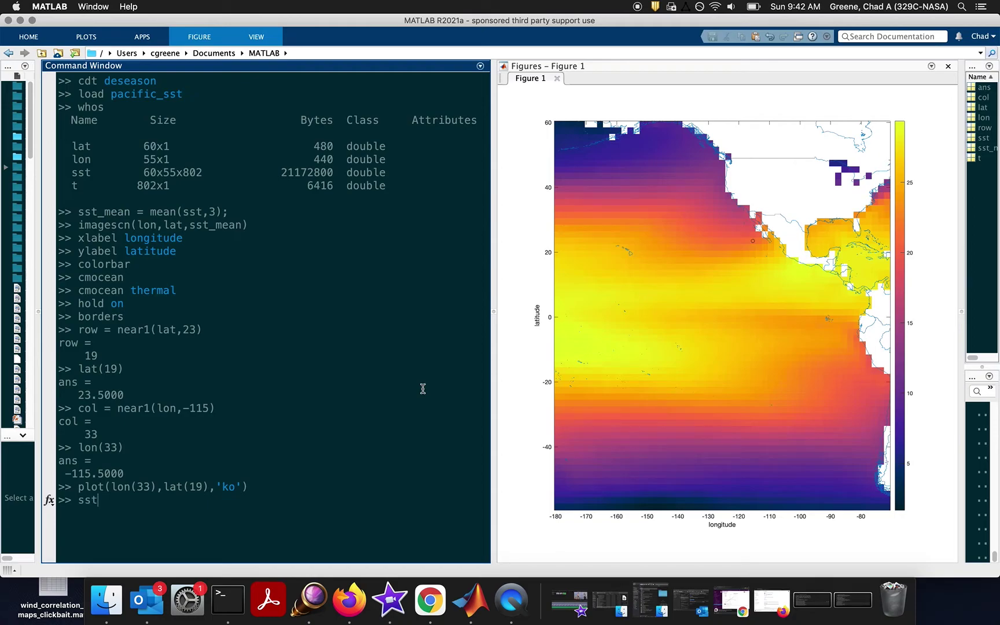
type("1 = sst(row,col,:);")
key("Return")
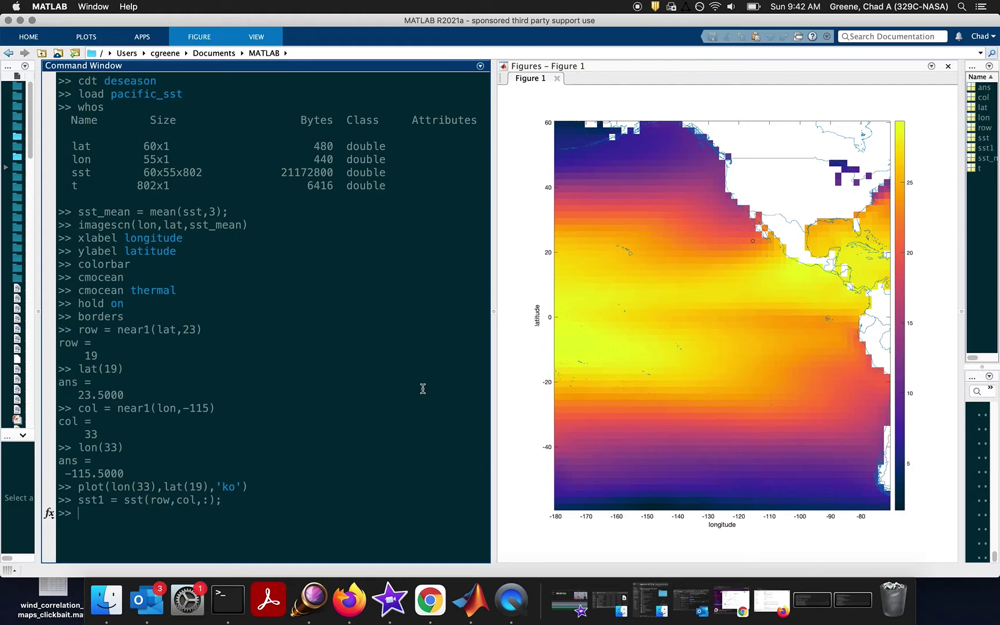
type("size(sst1)")
key("Return")
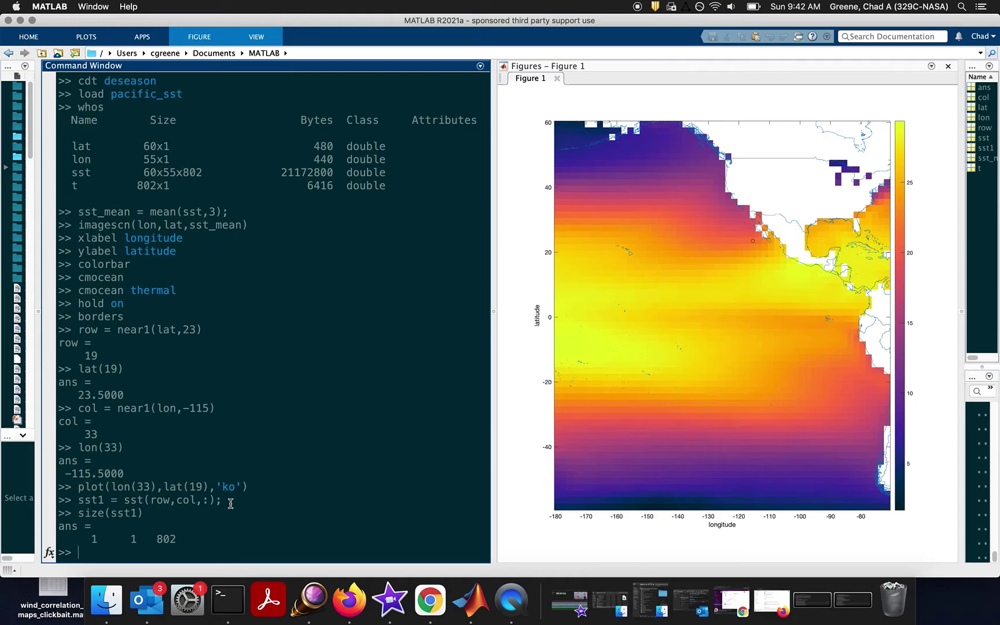
Squeeze sst1 into a column vector and confirm it is 802x1.
type("ssst1 = squeeze(sst1)")
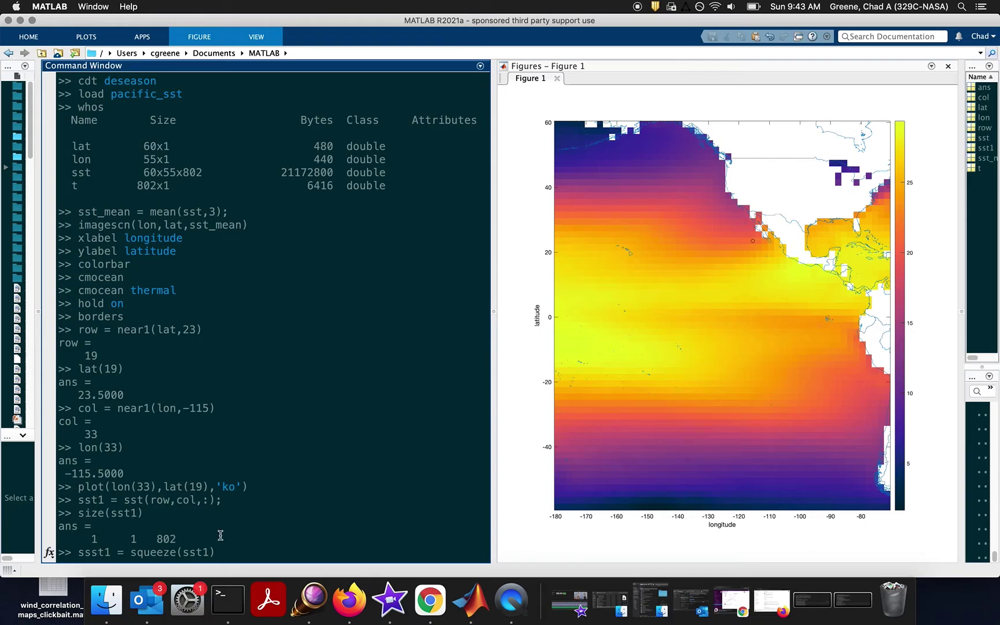
key("BackSpace")
key("End")
type(";")
key("Return")
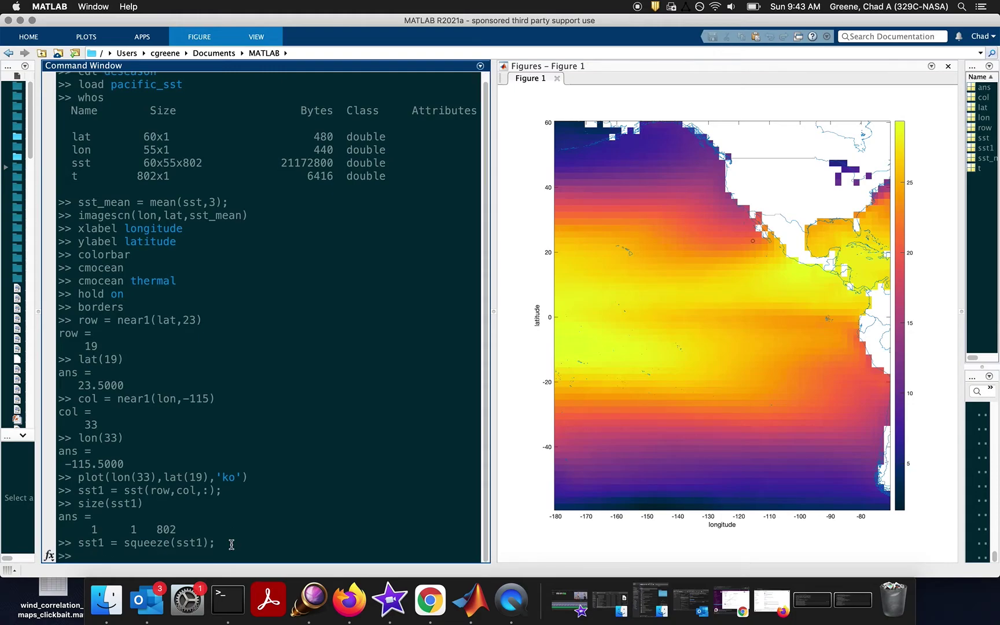
type("size(sst1)")
key("Return")
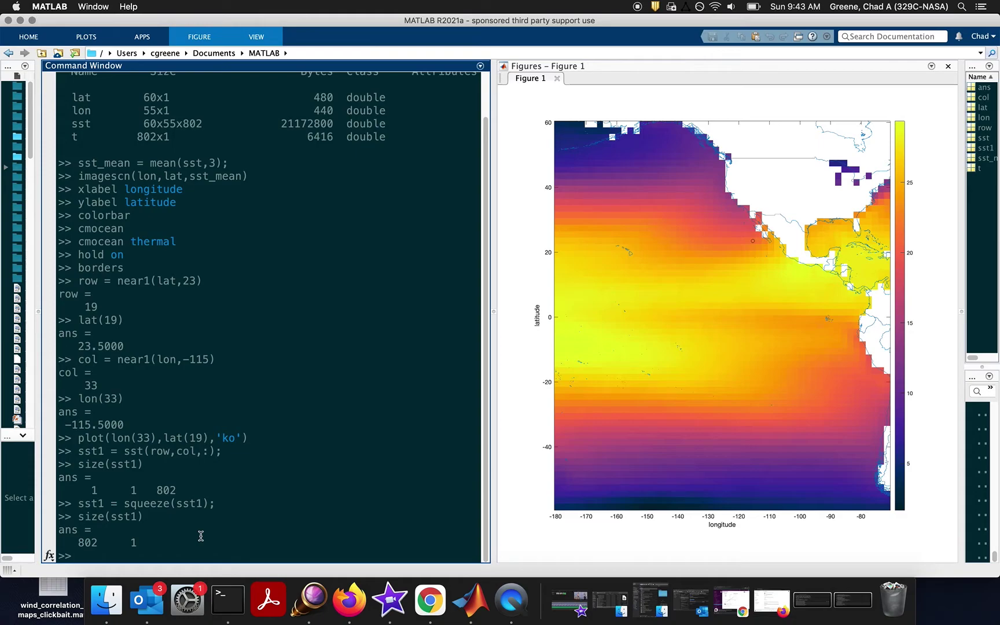
Clear the figure and plot sst1 against t.
type("clf")
key("Return")
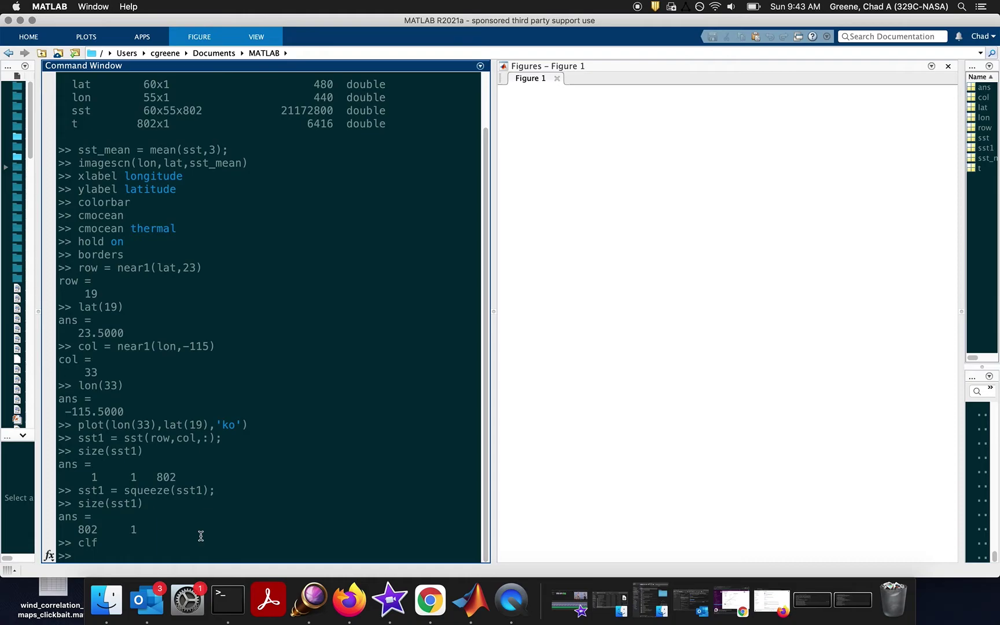
type("plot(t,sst1)")
key("Return")
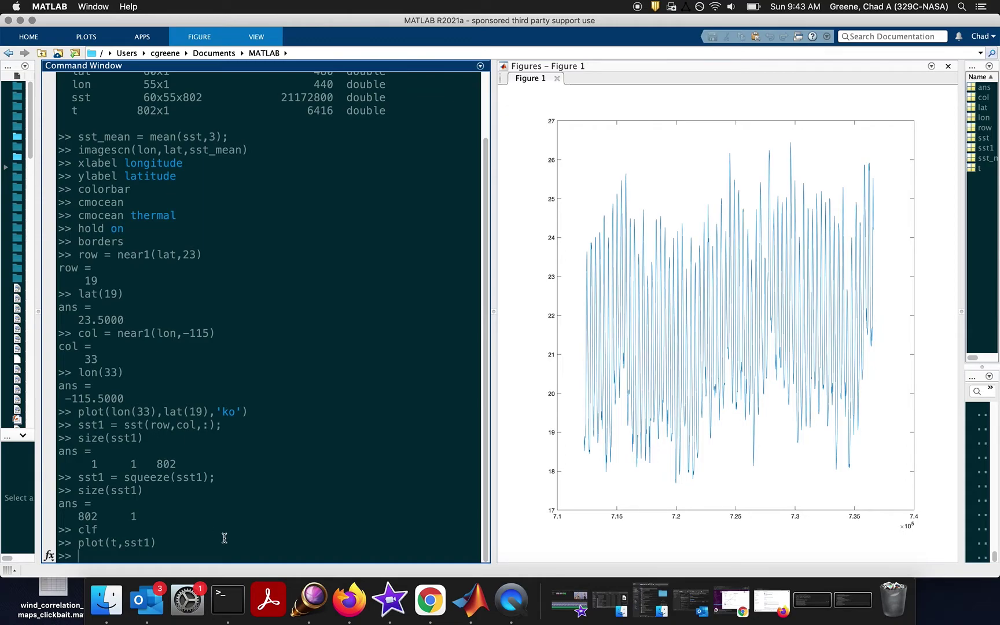
mouse_move(670, 436)
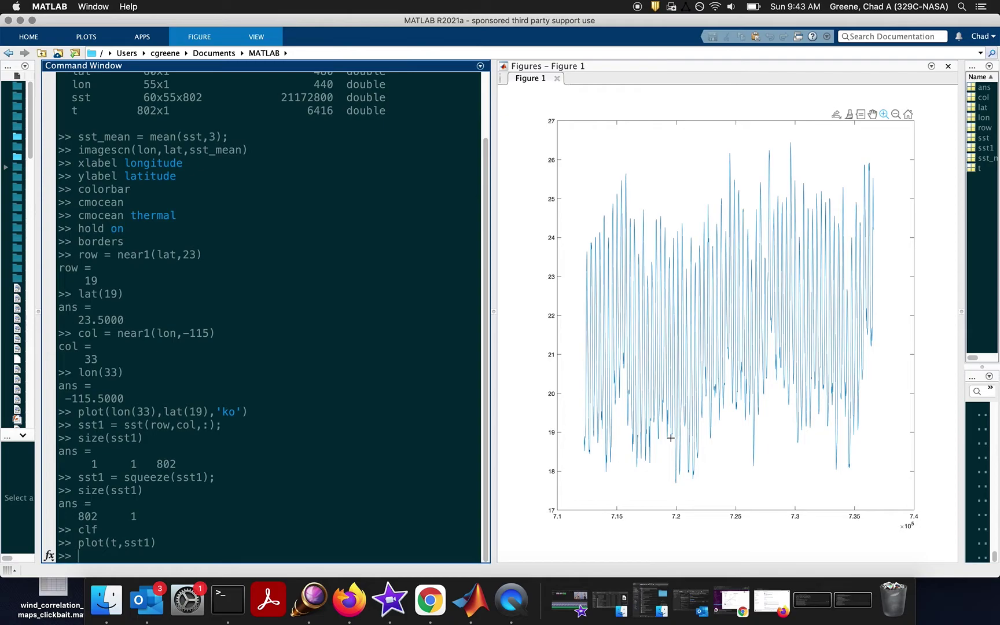
Label the axes temperature and time, and add year ticks with datetick.
type("ylabel temperature")
key("Return")
type("xla")
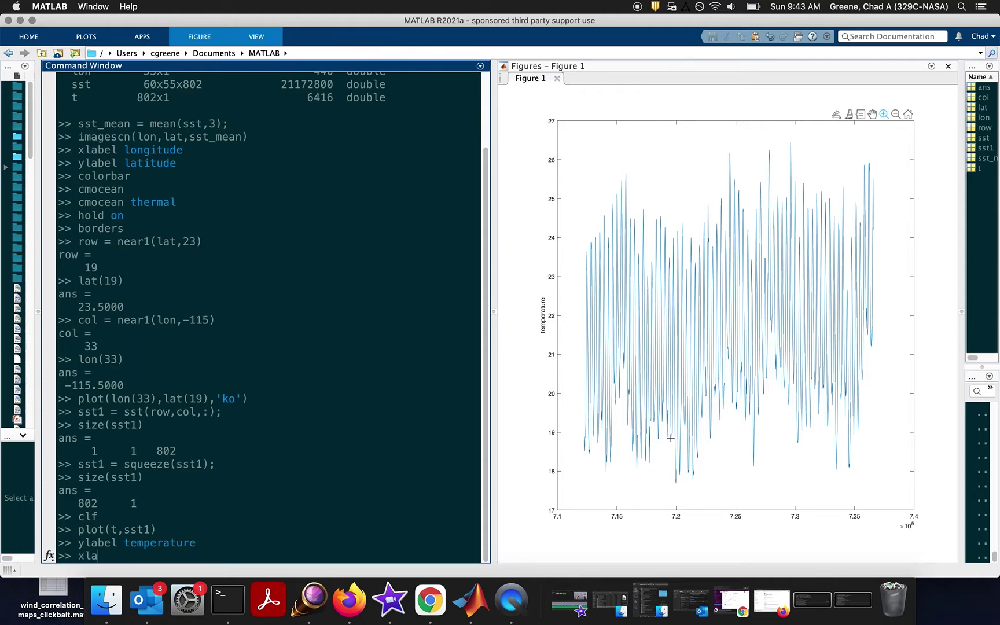
type("ble")
key("BackSpace")
key("BackSpace")
type("el time")
key("Return")
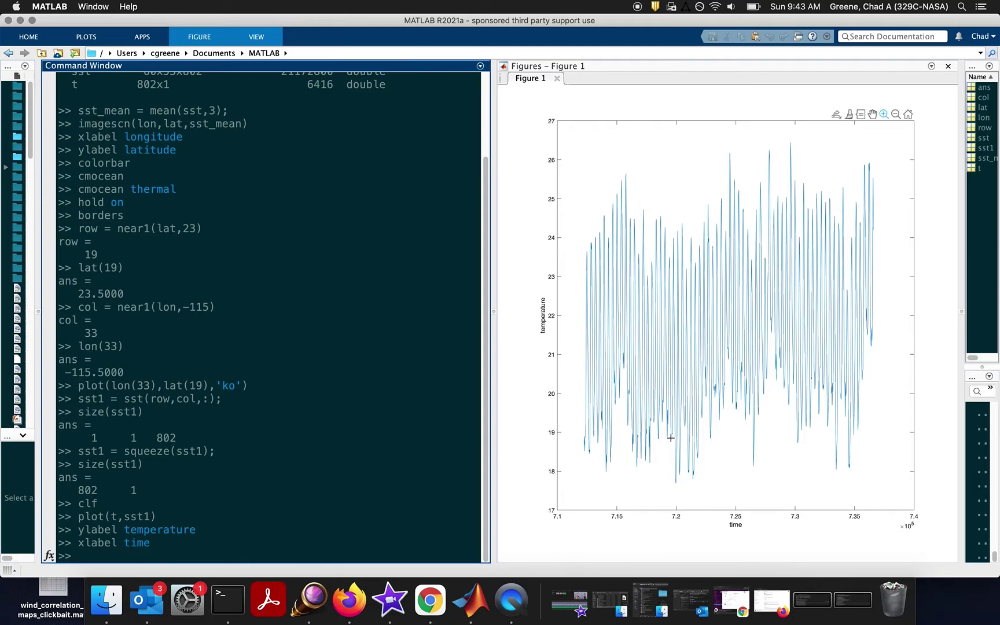
type("datetick")
key("Return")
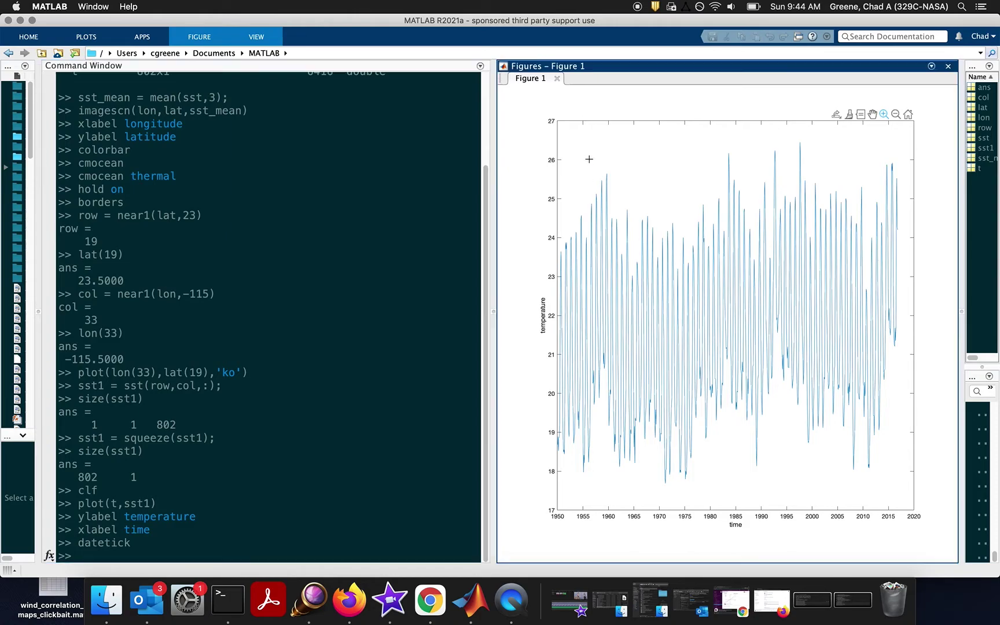
After a brief zoom to 1957–1975, compute sst_ds = deseason(sst1,t).
left_click_drag(589, 159, 683, 479)
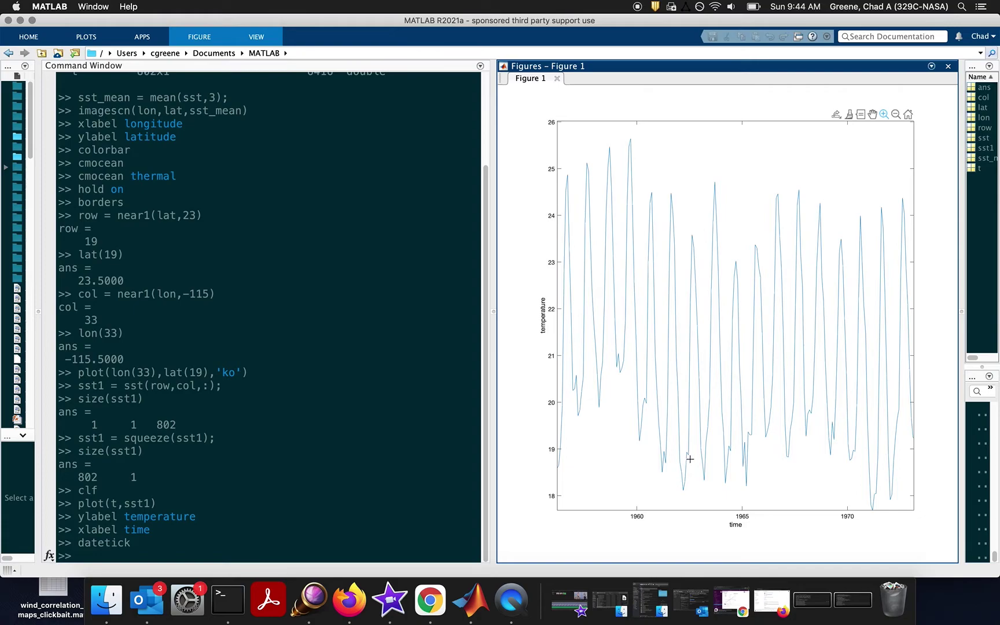
double_click(752, 346)
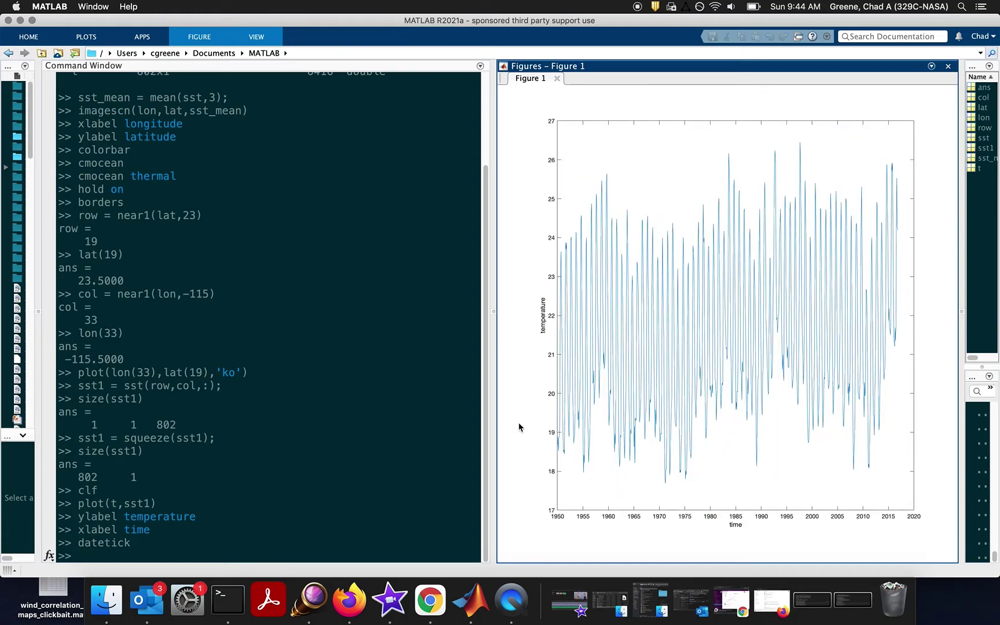
left_click(316, 505)
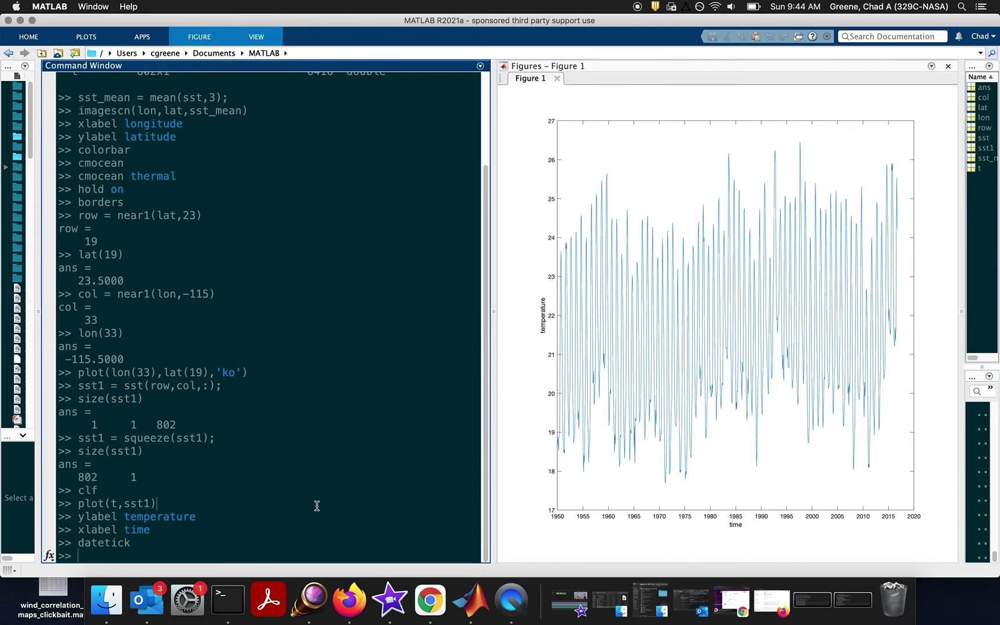
type("sst_ds = deseas")
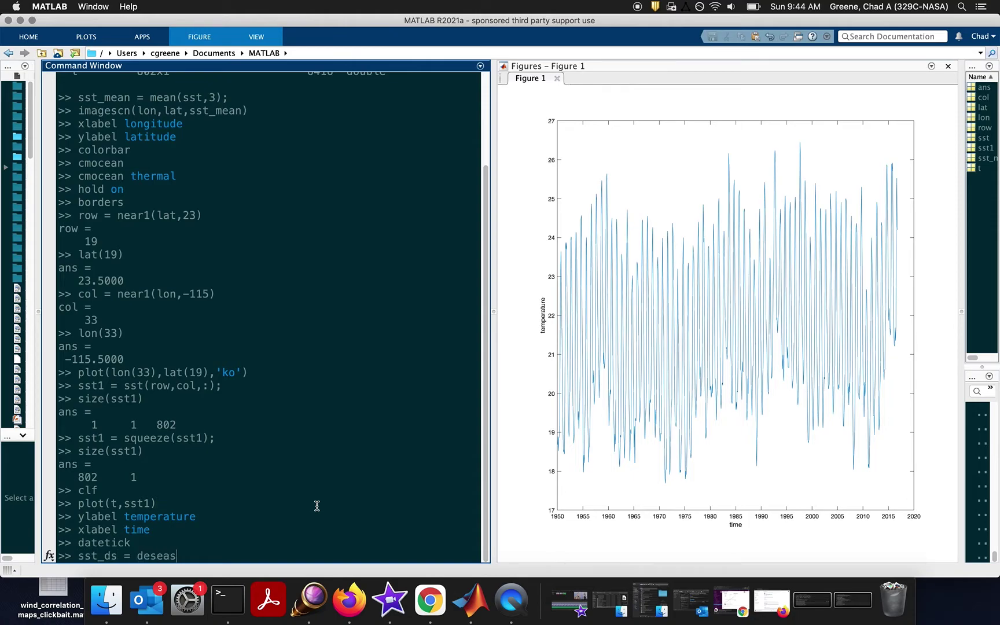
type("on(sst1,t);")
key("Return")
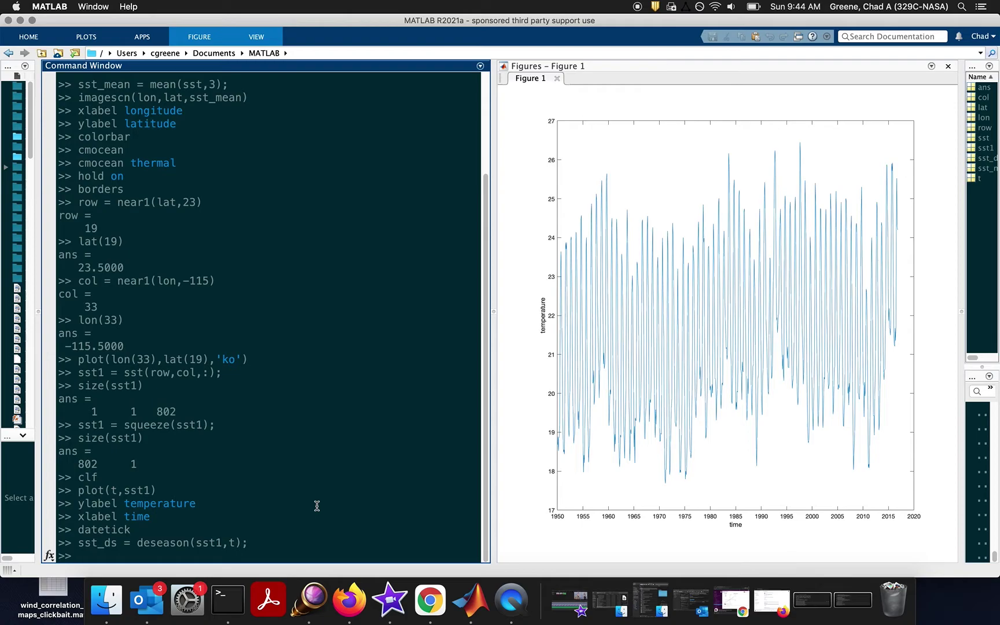
Hold the plot, overlay plot(t,sst_ds) in red, and zoom to about 1962–1978 to compare.
type("hold")
key("Return")
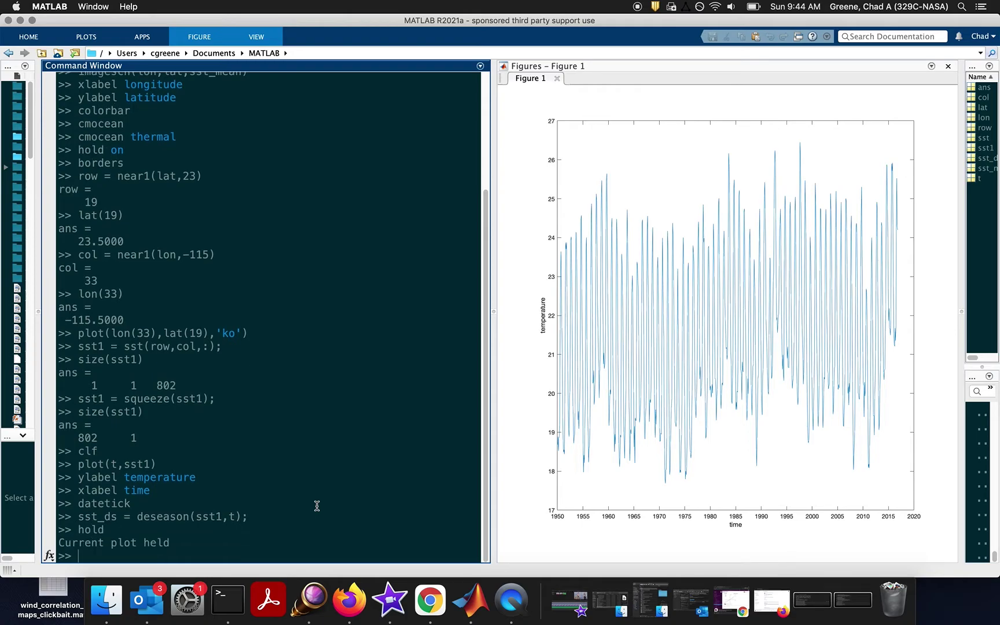
type("hold on")
key("Return")
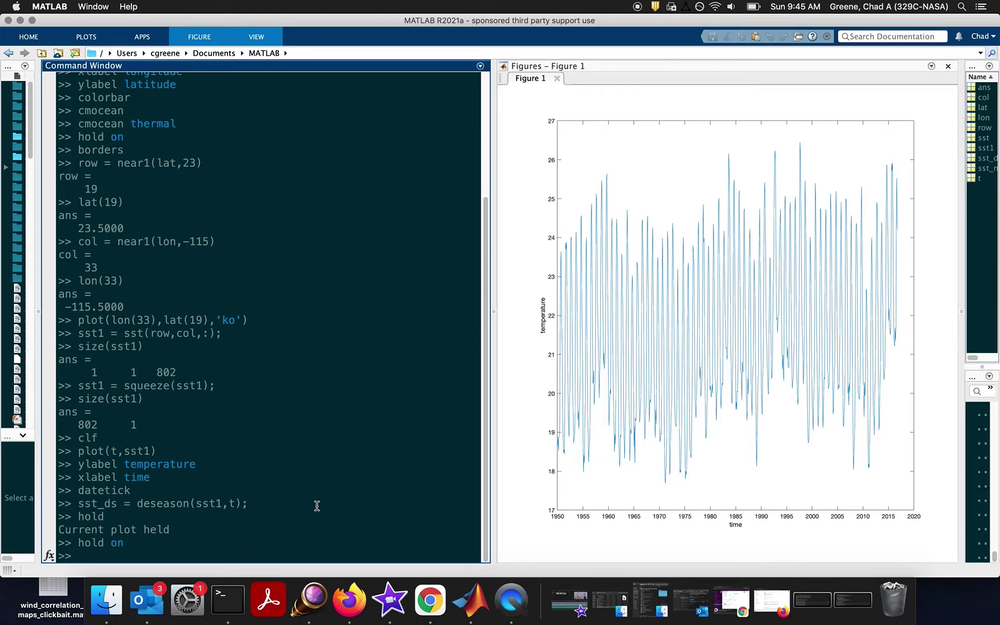
type("plot(t,sst_ds)")
key("Return")
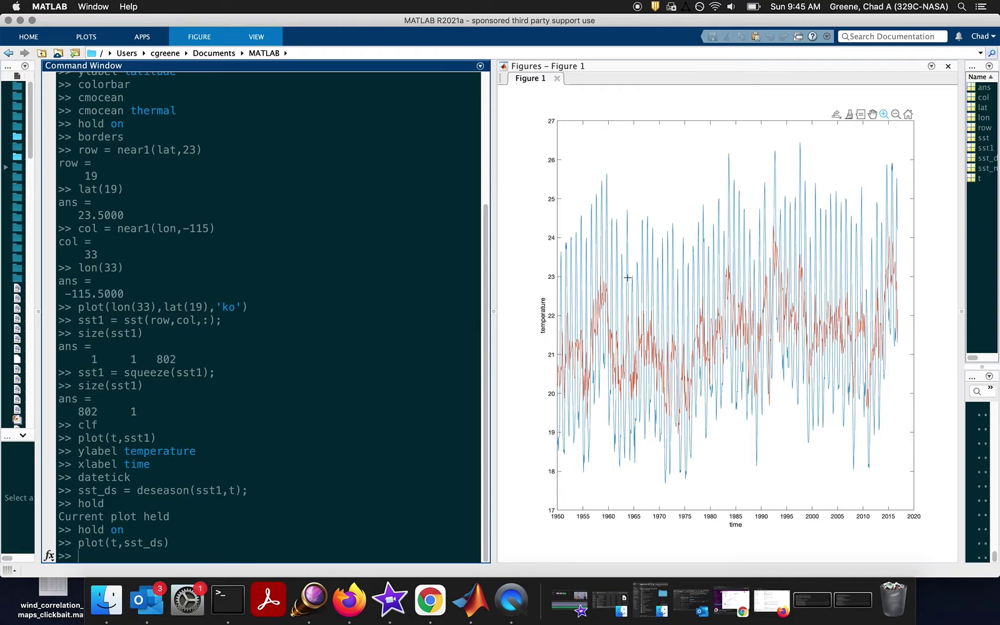
left_click_drag(627, 278, 699, 424)
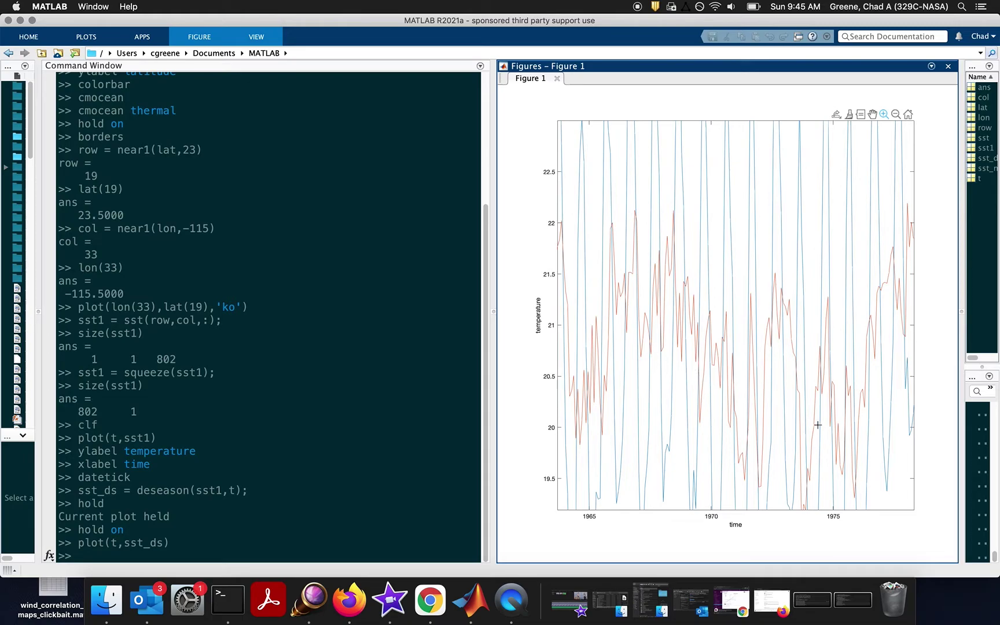
scroll(816, 424, "up", 1)
scroll(817, 424, "down", 5)
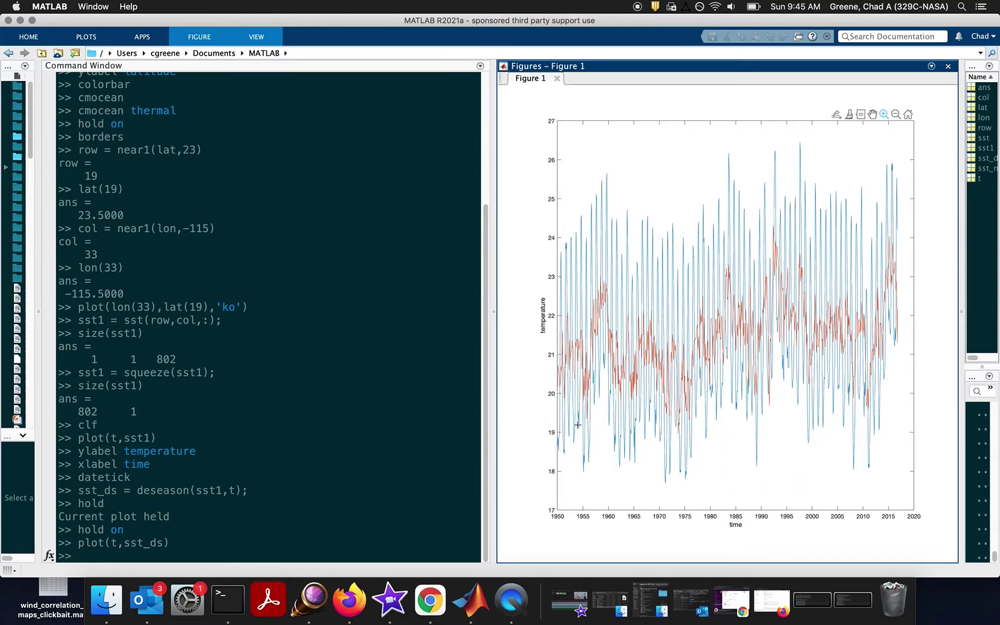
Add a linear trend line for the raw series with polyplot(t,sst1).
left_click(357, 474)
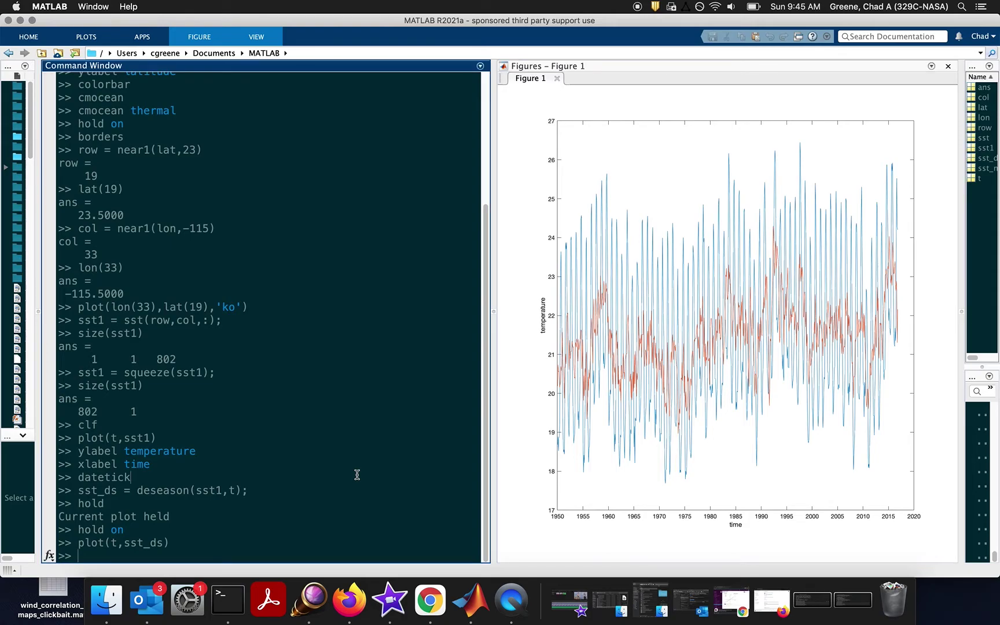
type("polyplot(t,sst1)")
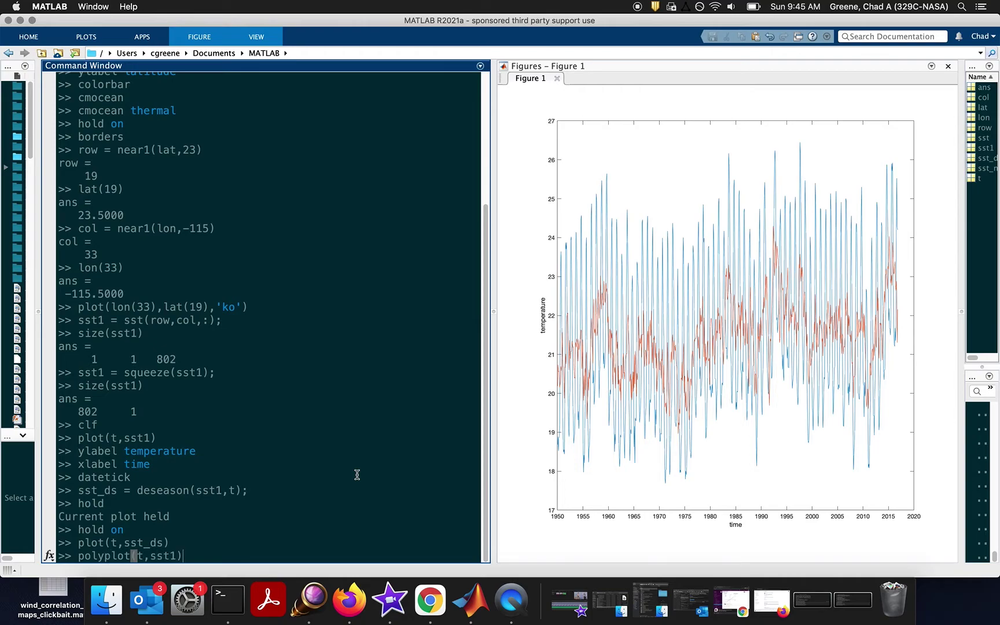
key("Return")
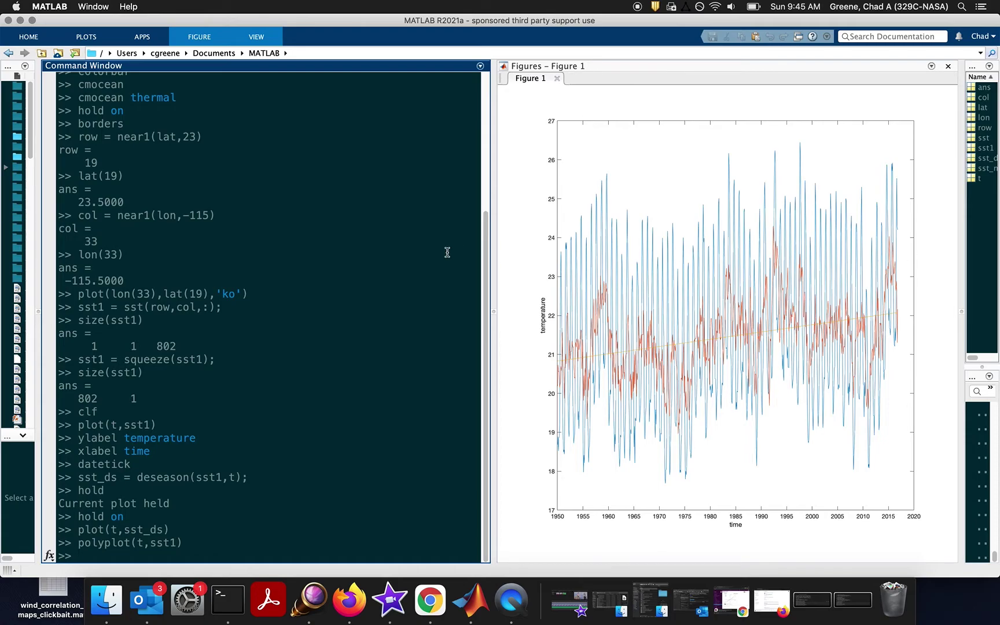
Edit the command to polyplot(t,sst_ds) to add the deseasoned series' trend line.
key("Up")
key("Left")
type("_ds")
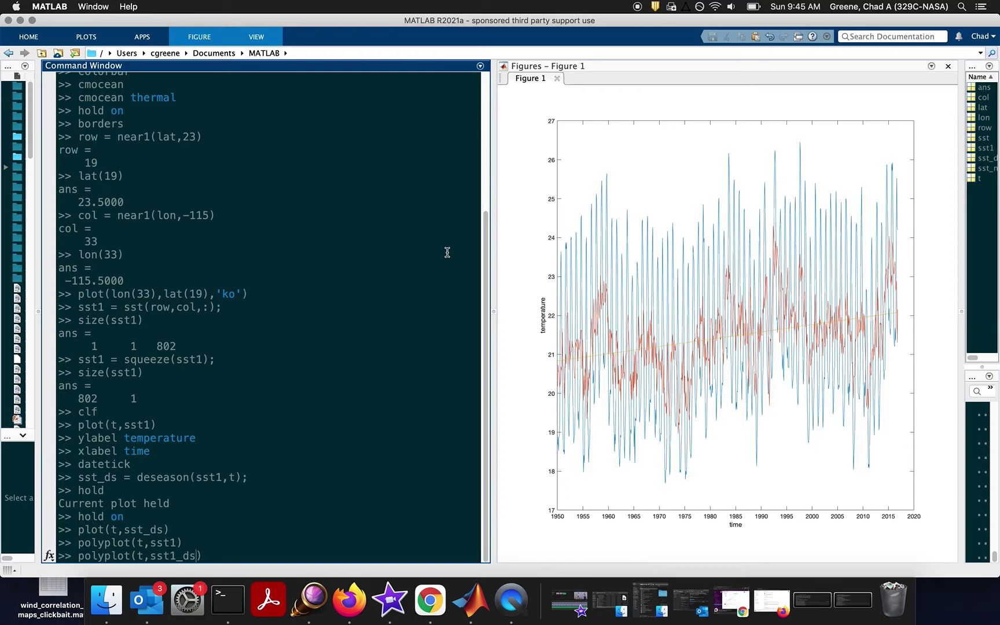
key("Return")
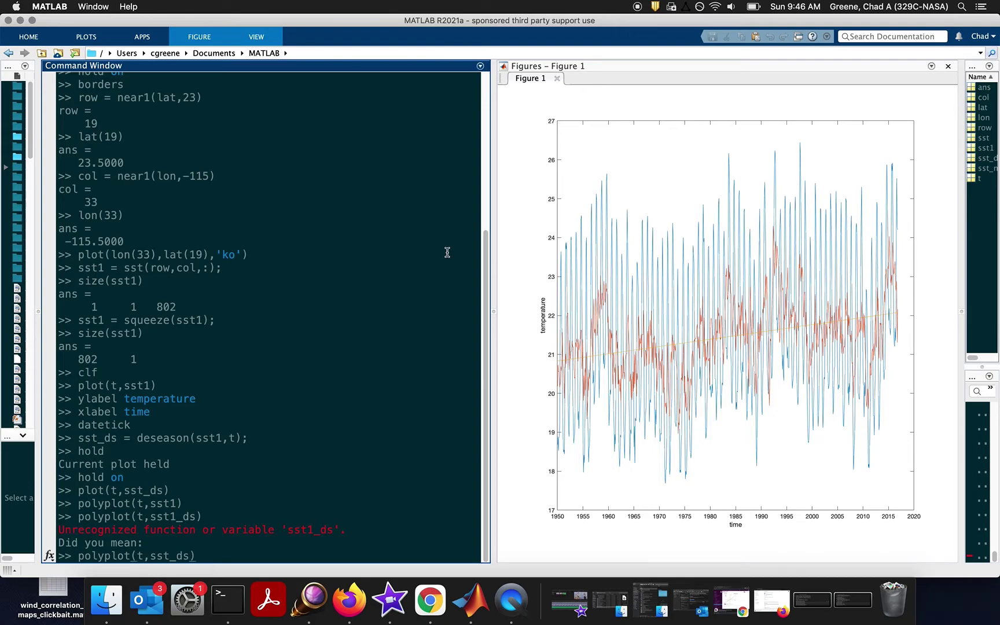
key("Return")
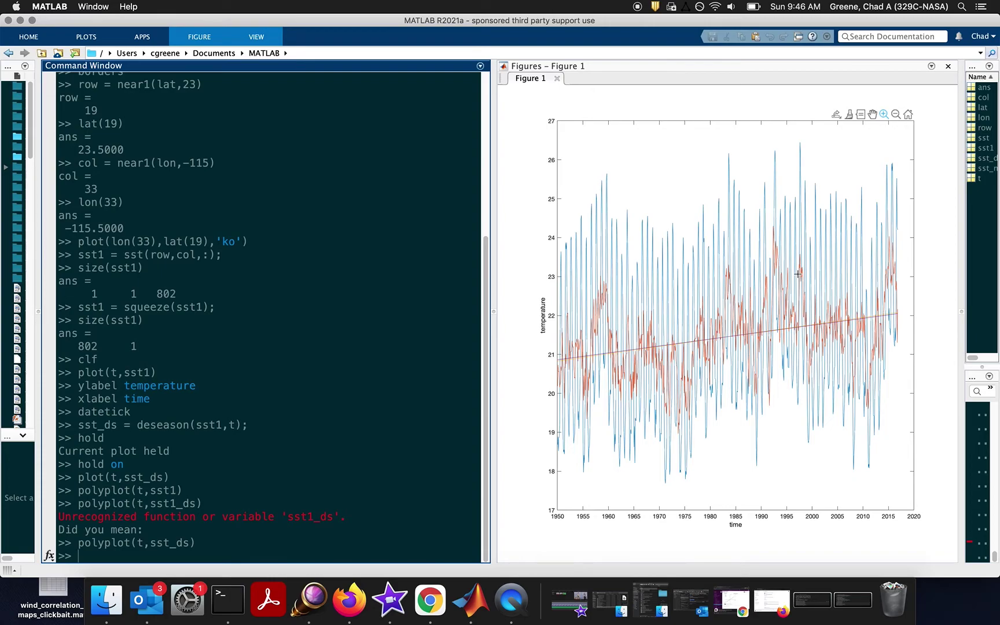
Run trend(sst,12) for the grid, then trend(sst1,12) for the point, returning 0.0187.
type("trend(")
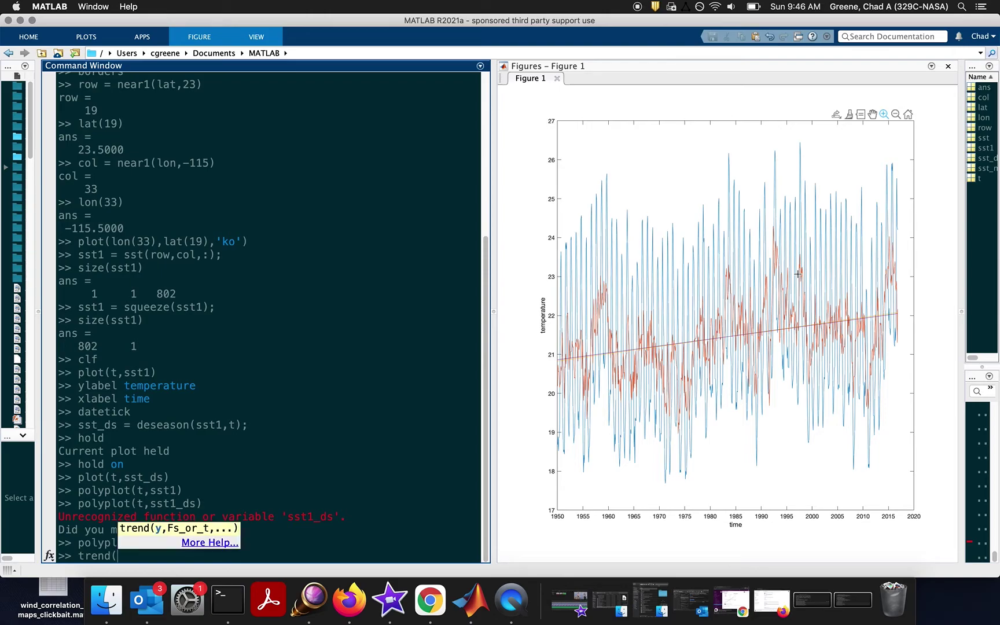
type("sst,12)")
key("Return")
key("Up")
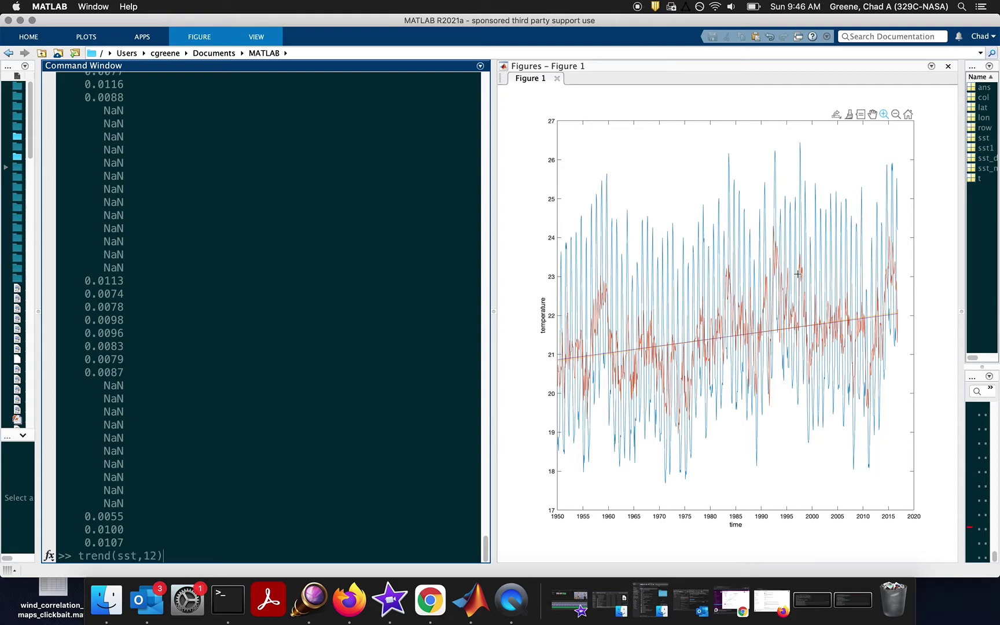
key("Left")
key("Left")
key("Left")
key("Left")
type("1")
key("Return")
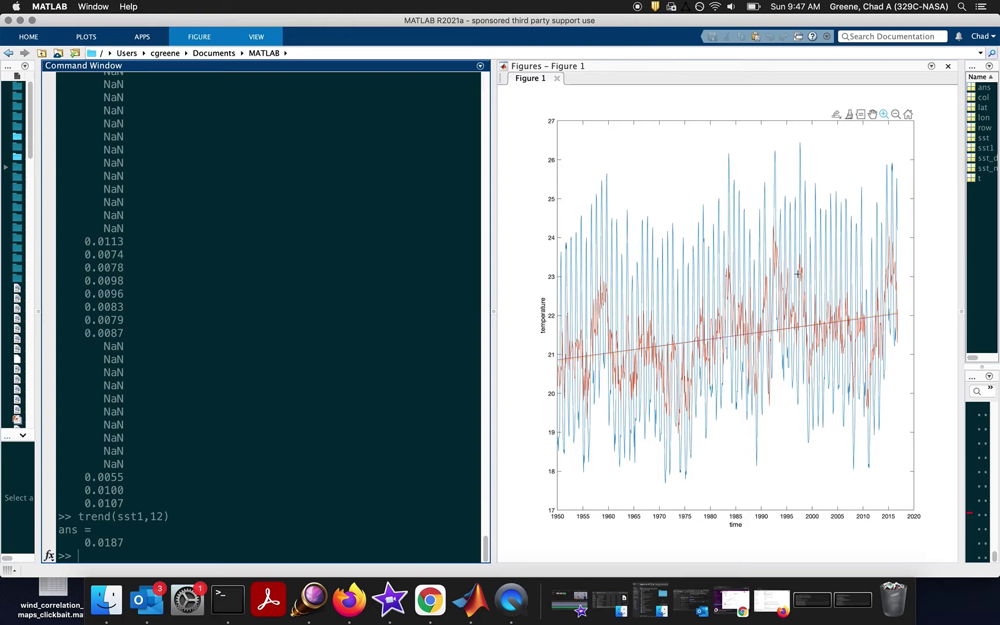
Compute the point's total warming as trend(sst1,12)*67, giving 1.2511.
key("Up")
type("*67")
key("Return")
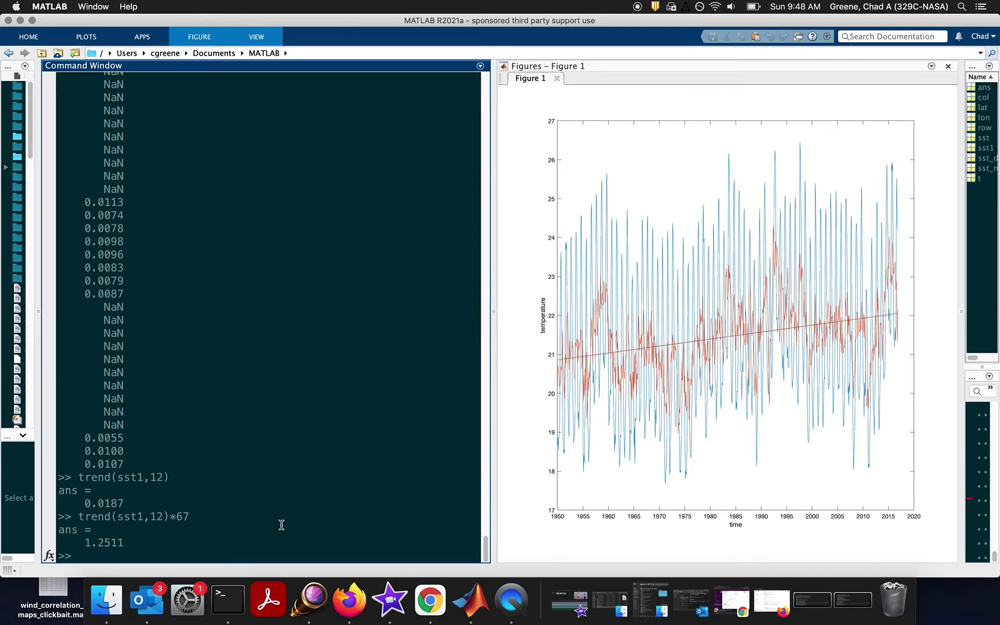
Store every grid cell's trend with sst_tr = trend(sst,12);.
type("sst_tr = trend(sst,")
type("12);")
key("Return")
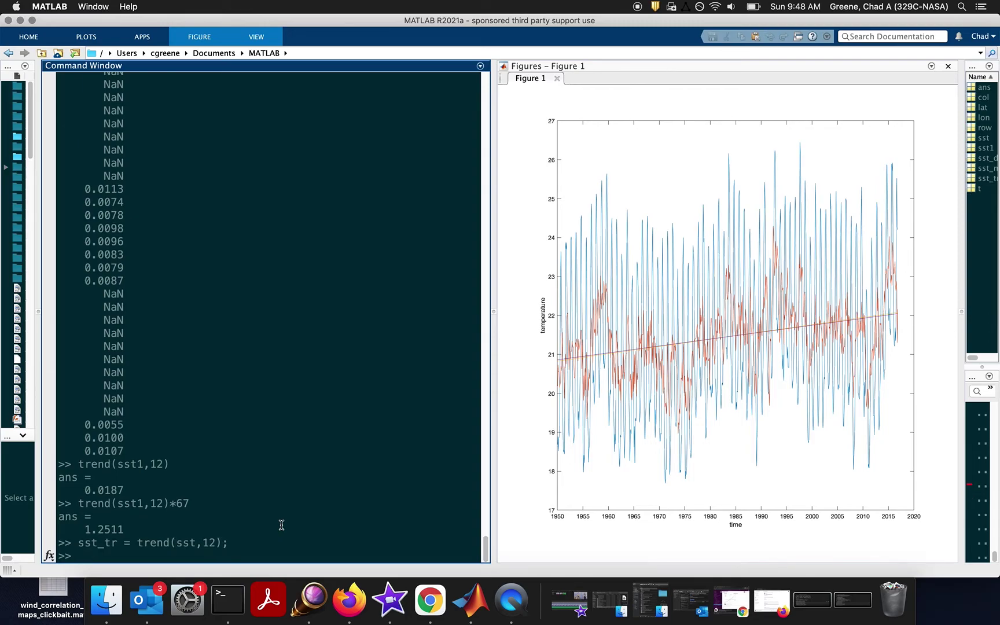
Clear the figure with clf and map the trend using imagescn(lon,lat,sst_tr).
type("clf")
key("Return")
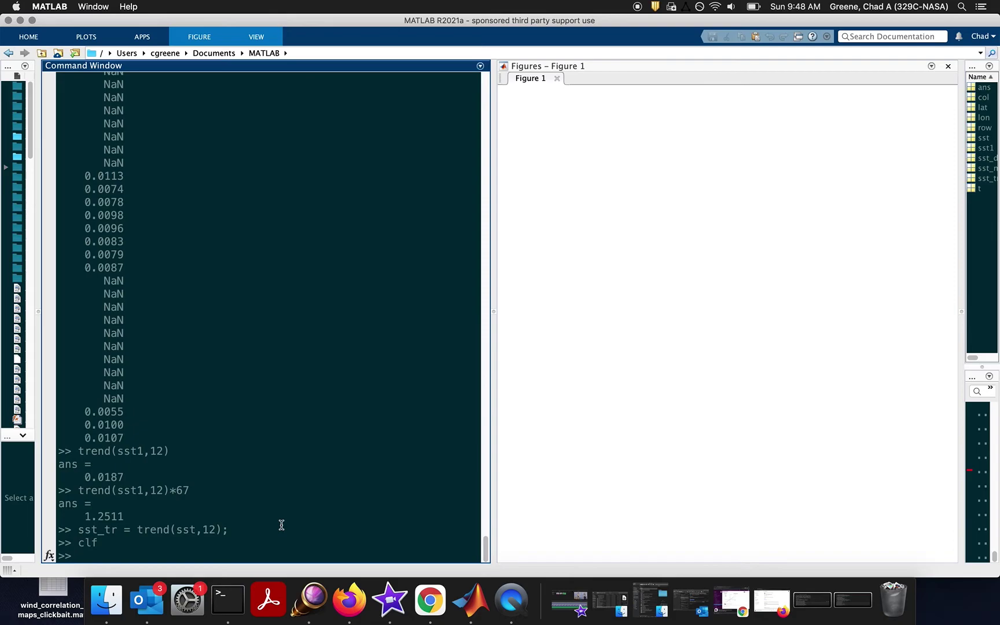
type("imagescn(lon,lat,sst_tr)")
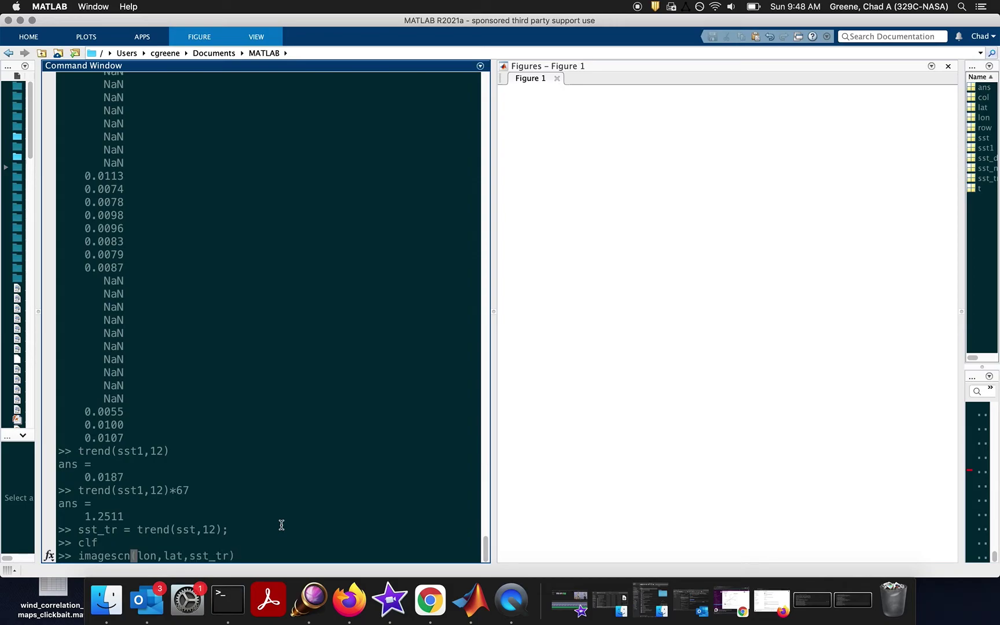
key("Return")
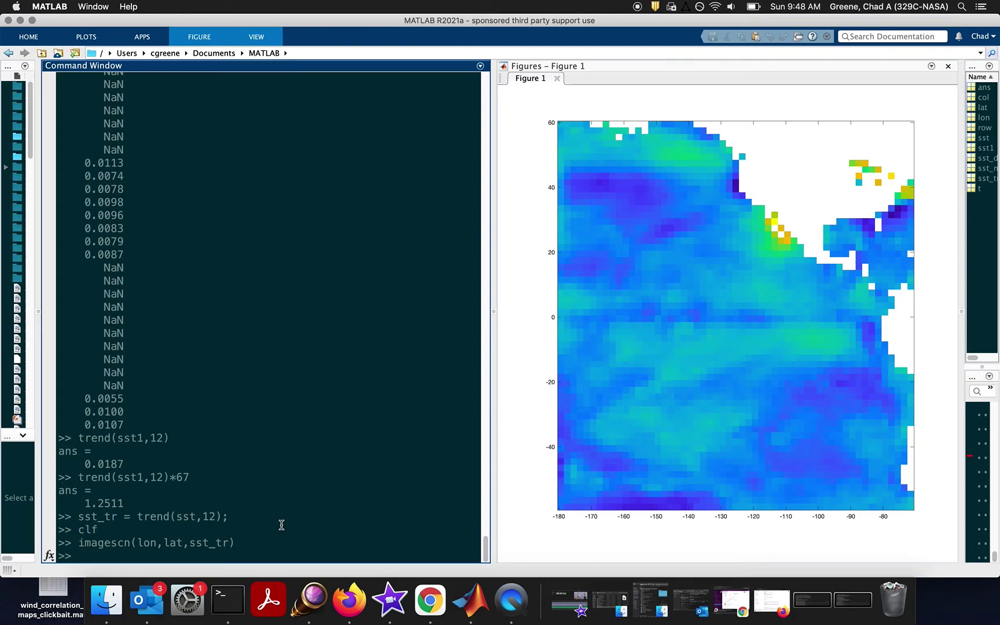
type("cb = colorbar;")
Create colorbar cb and label it with ylabel(cb,'sst trend \circC/yr').
key("Return")
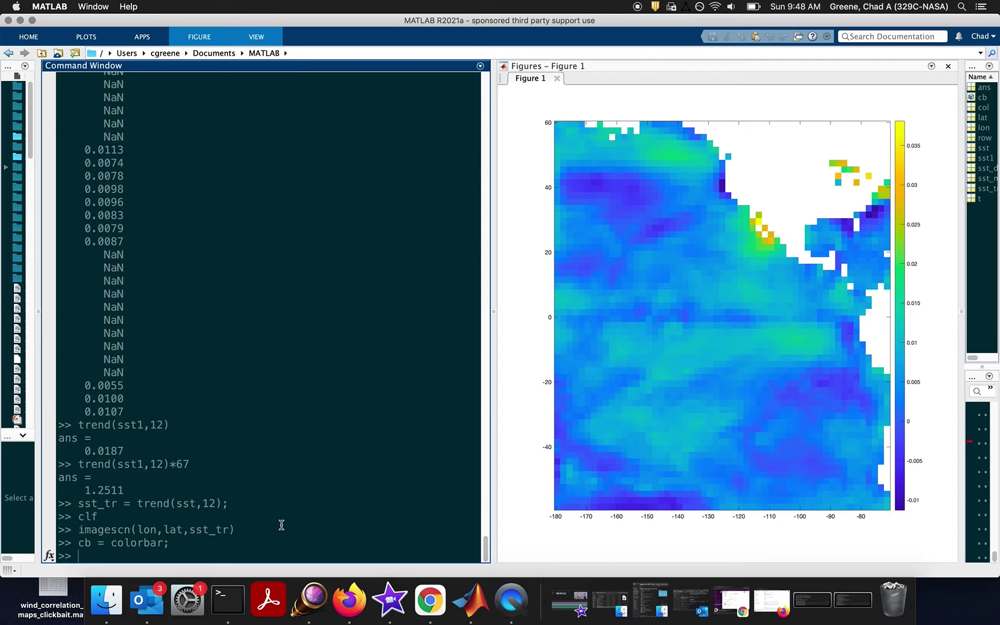
type("ylabel(cb,'sst trend")
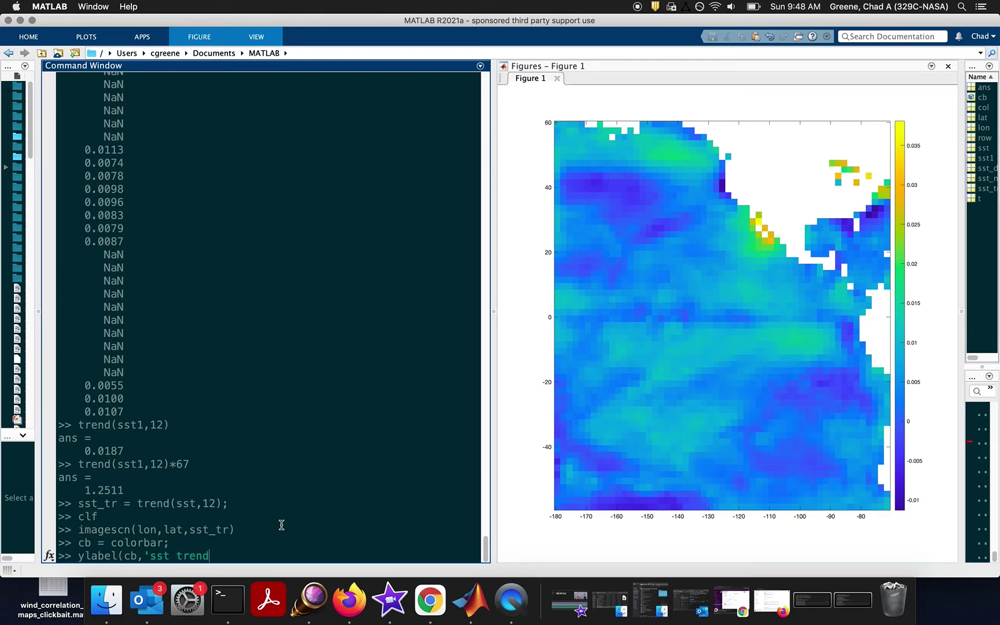
type(" \\circ")
type("C/d")
key("BackSpace")
type("yr)")
key("BackSpace")
type("')")
key("Return")
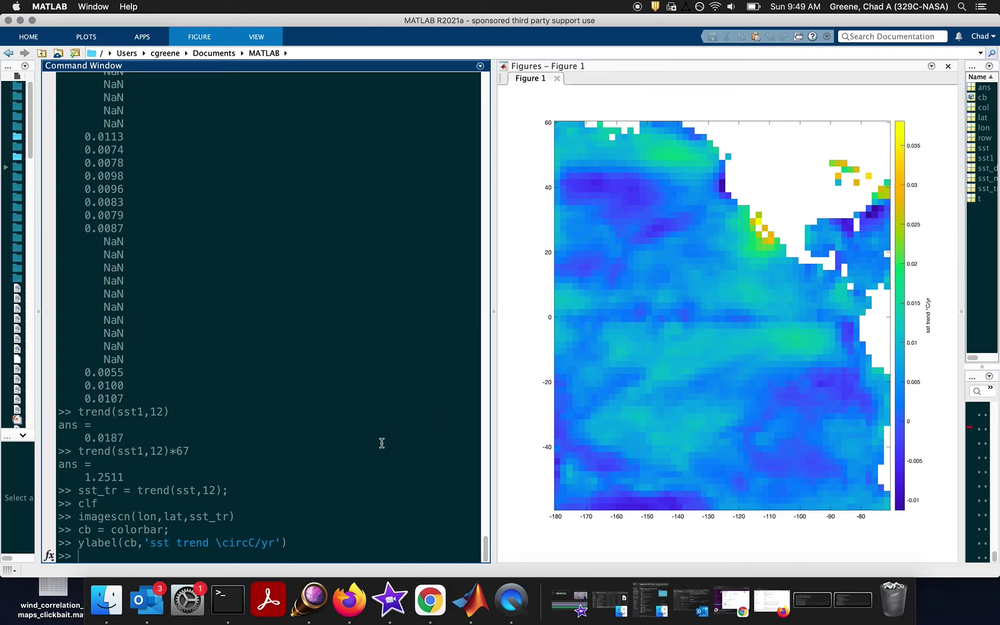
type("cmocean('balance'")
Apply cmocean('balance','pivot') so the diverging colormap centres on zero.
type(",'pivot')")
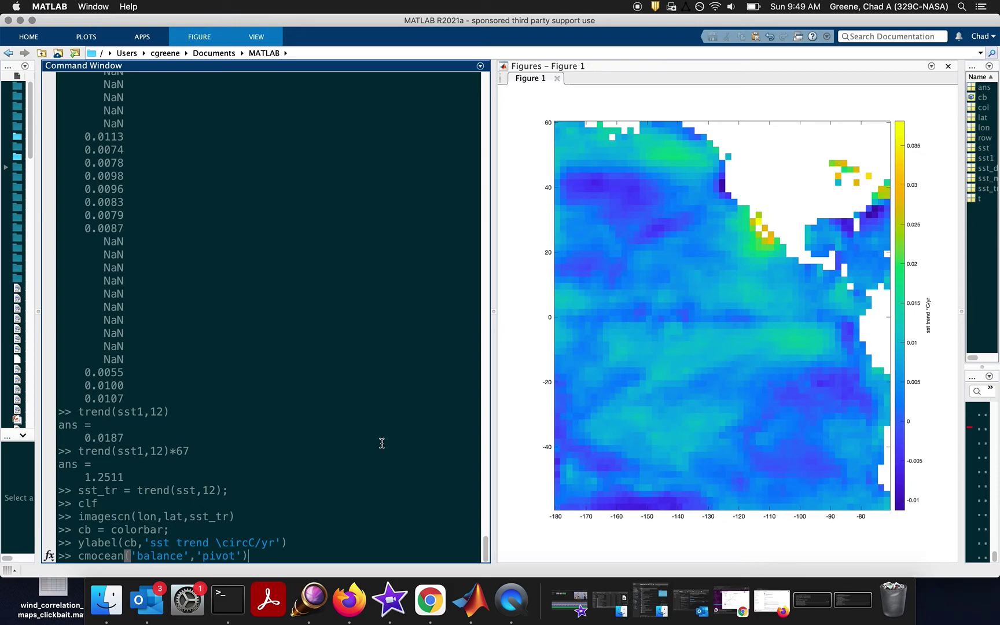
key("Return")
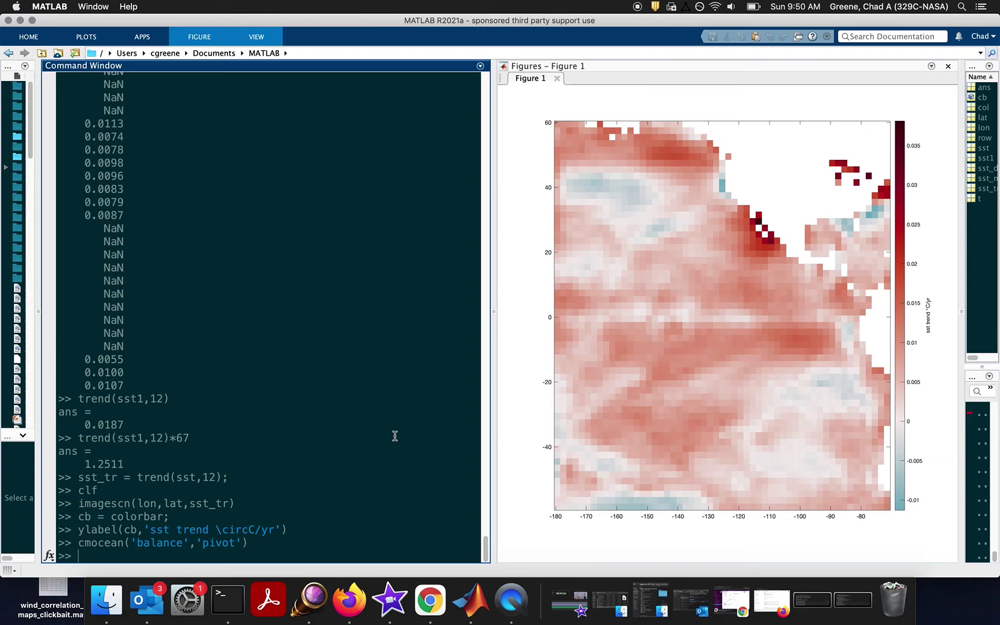
Recall the grid trend command and rerun it as [sst_tr,p] = trend(sst,12);.
key("Up")
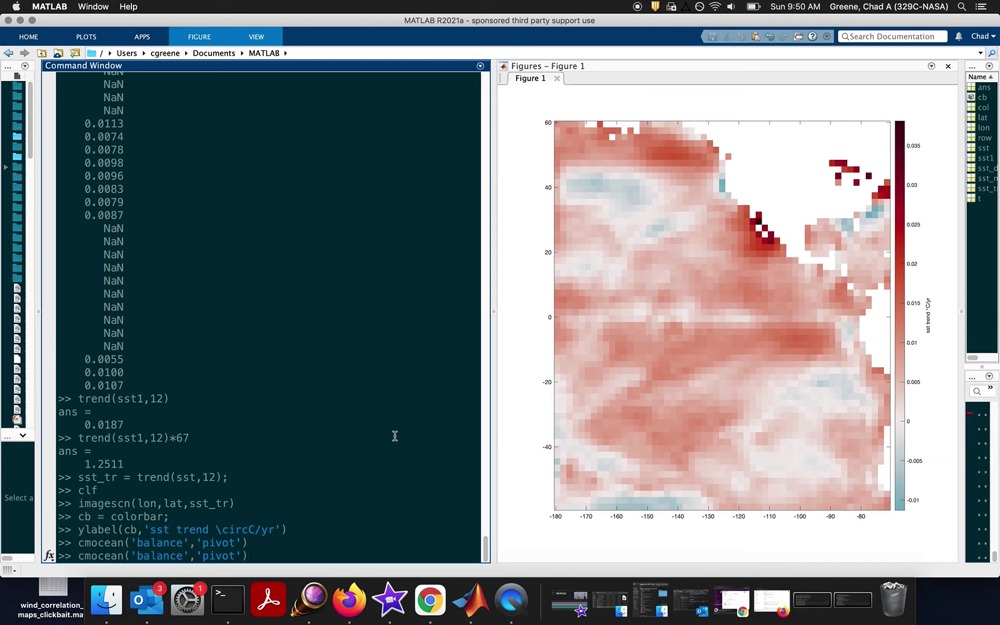
key("Up")
key("Up")
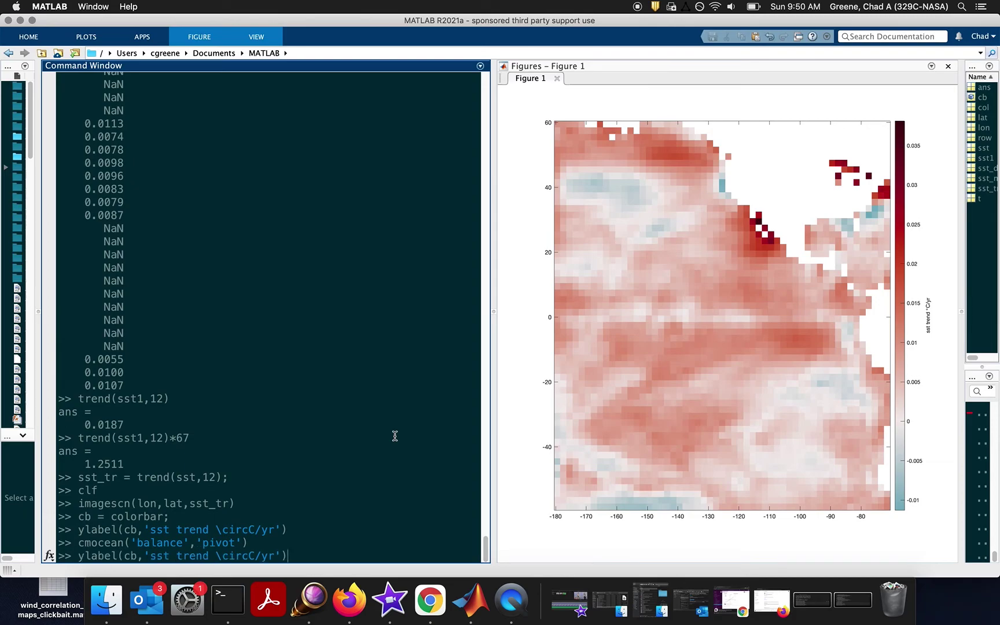
key("Up")
key("Up")
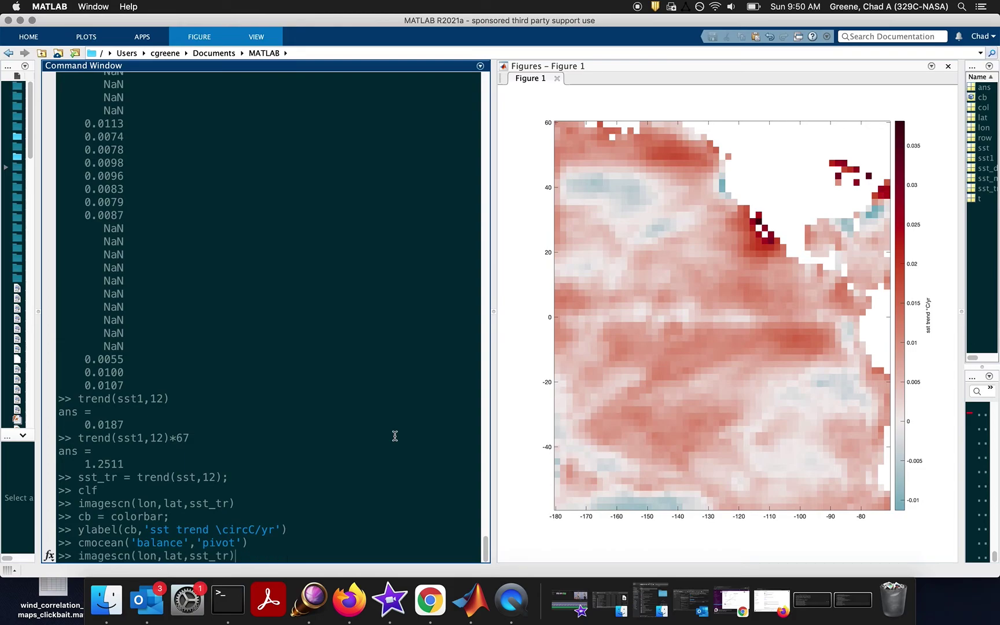
key("Up")
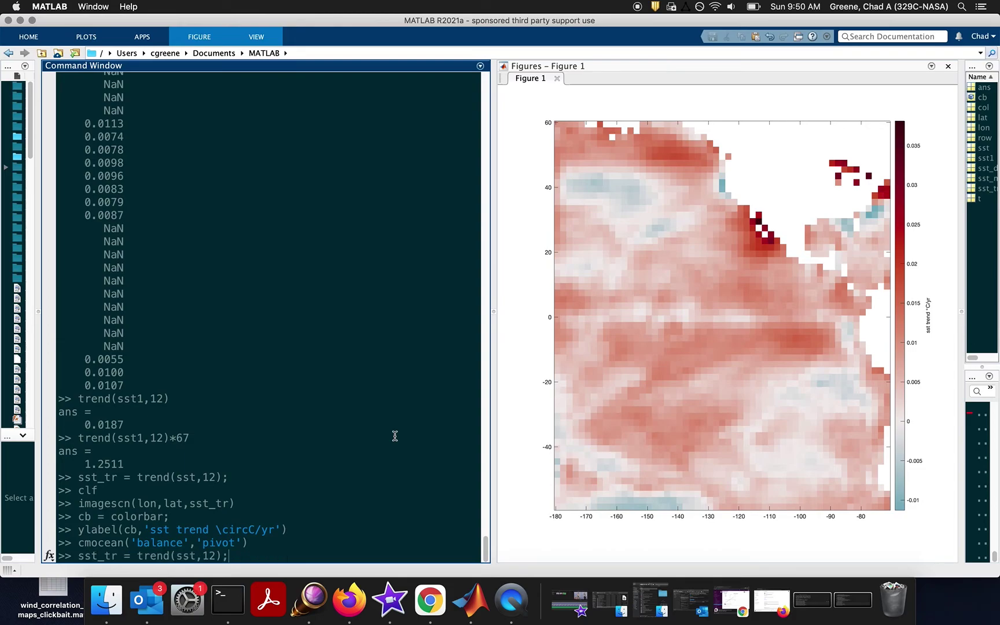
key("Home")
type("[")
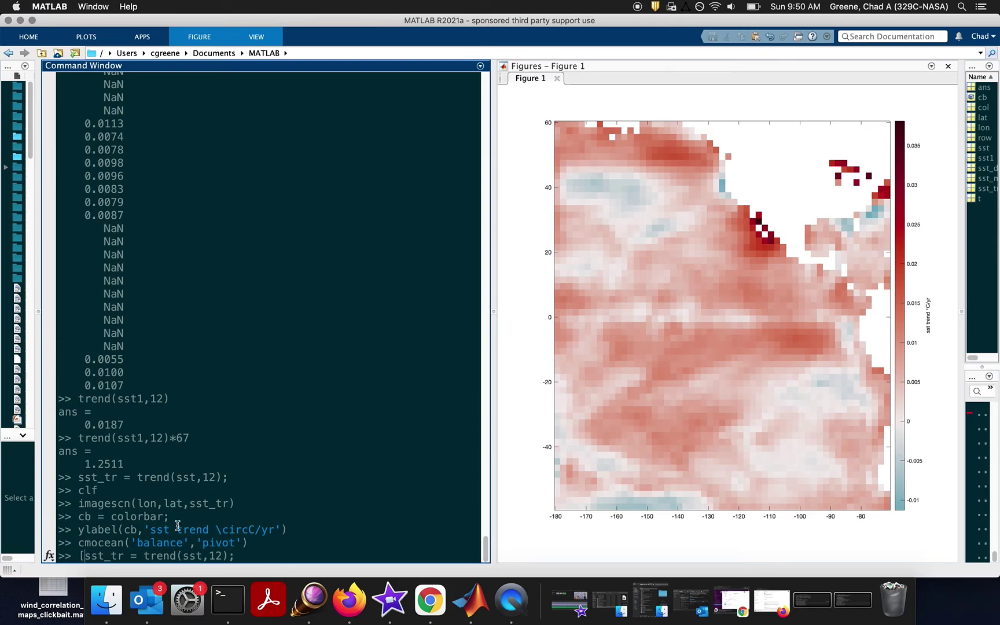
key("Right")
key("Right")
key("Right")
key("Right")
key("Right")
key("Right")
type(",p]")
key("Return")
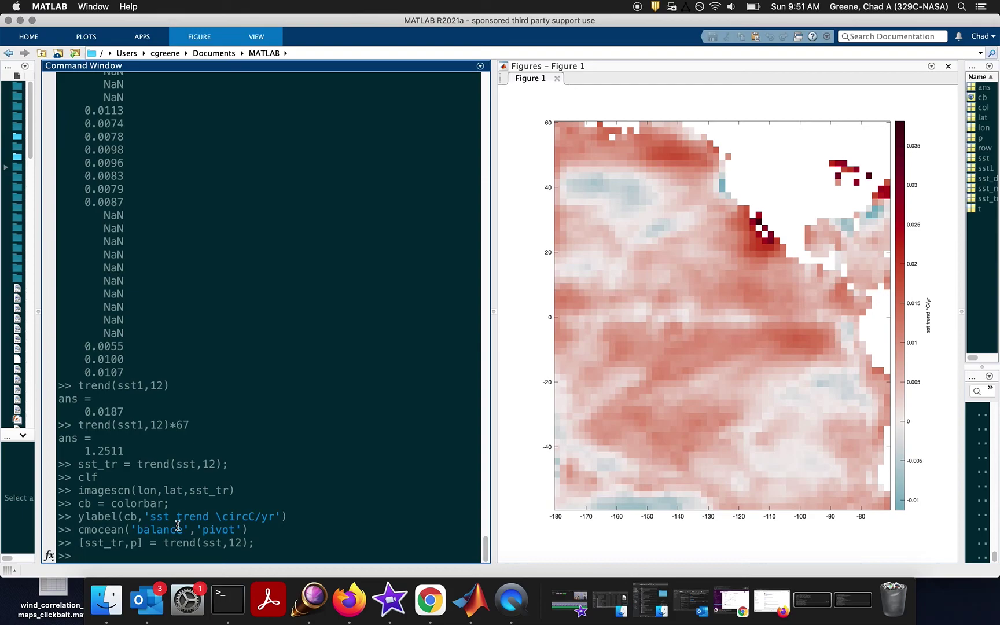
Run mann_kendall(sst1), returning 1, then mann_kendall(rand(size(sst1))), returning 0.
type("mann_kendall(sst1)")
key("Return")
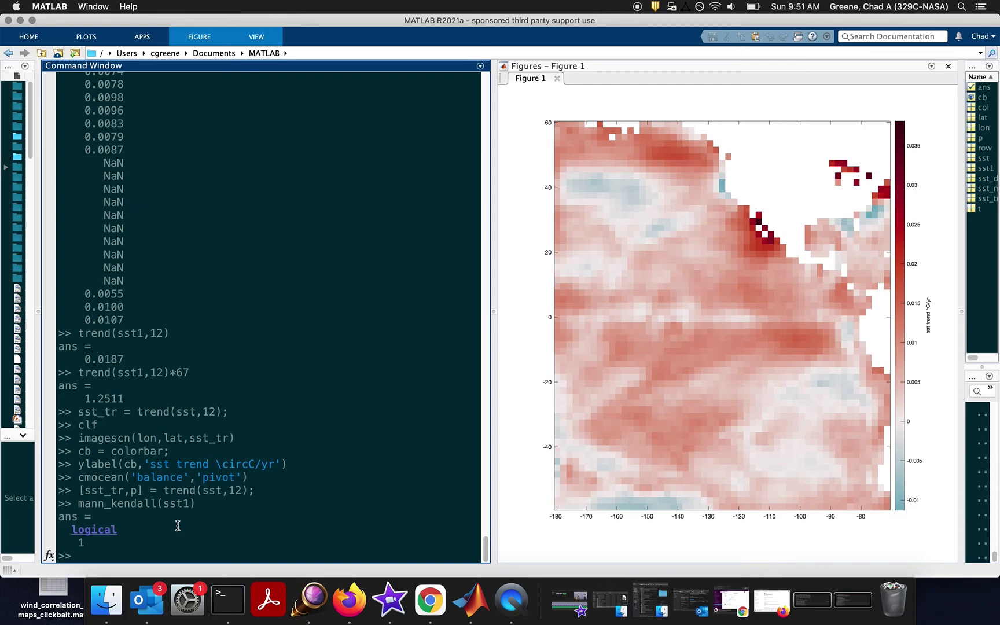
key("Up")
key("Left")
key("Left")
type("rand(s")
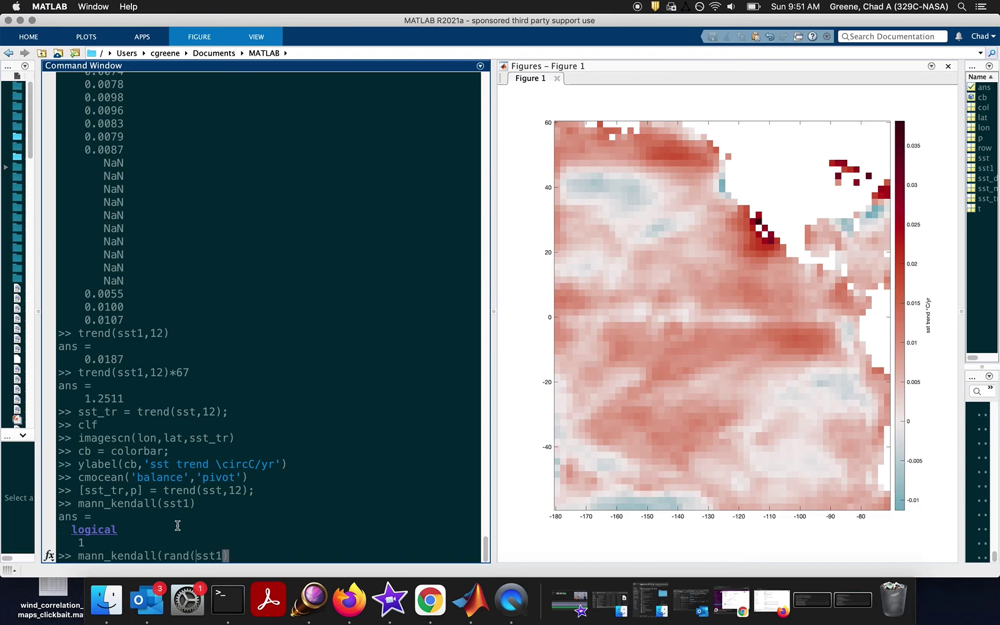
type("ize(")
key("Right")
key("Right")
key("Right")
key("Right")
key("Right")
type(")")
key("Return")
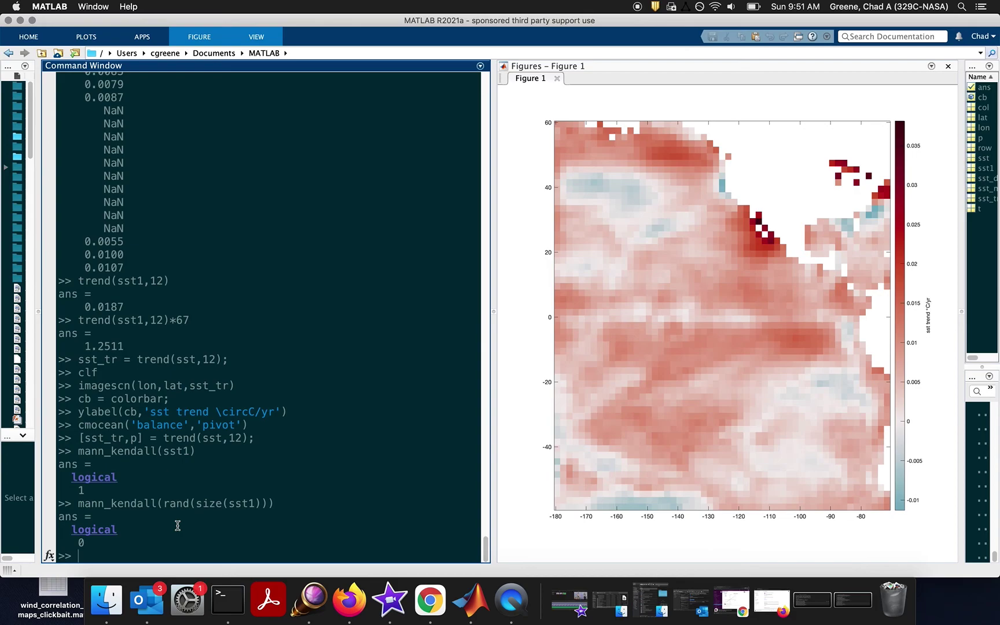
type("mk = mann_kendall(sst);")
Run mk = mann_kendall(sst); to store the gridwide significance mask mk.
key("Return")
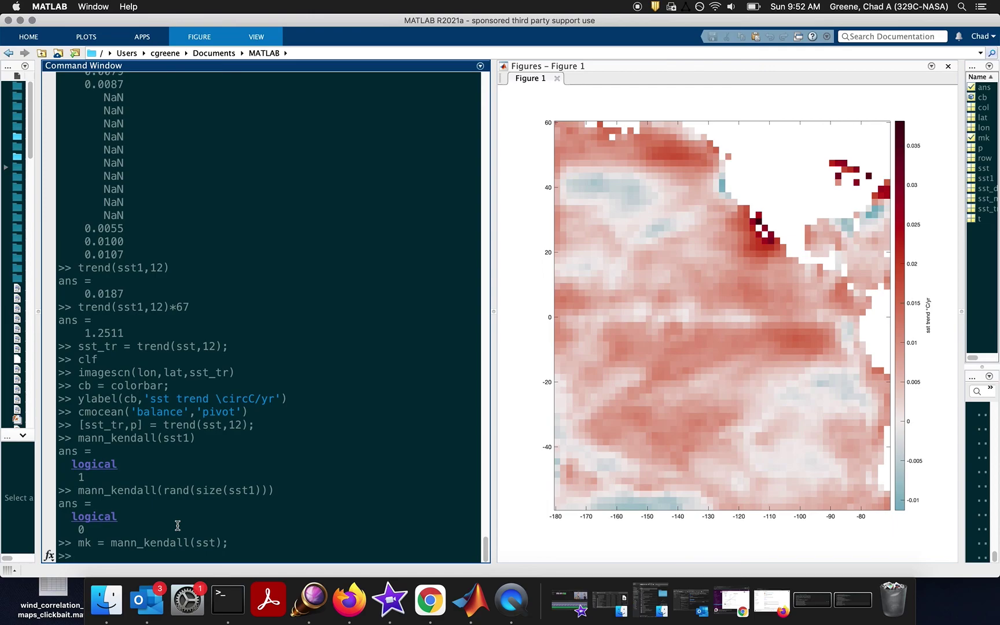
Hold the trend map and overlay stipple dots on significant cells with stipple(lon,lat,mk).
type("hold")
key("Return")
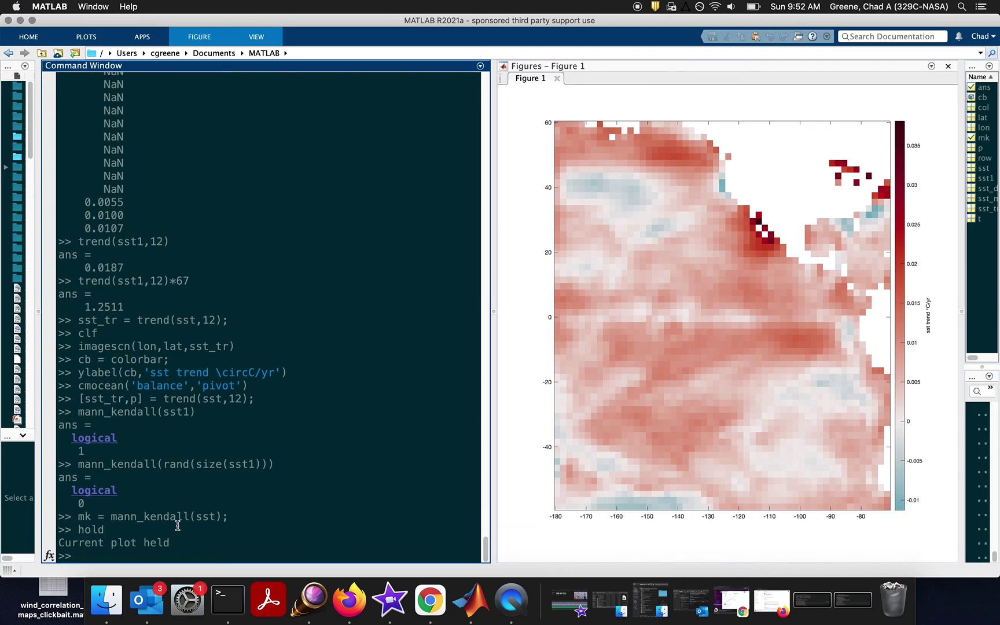
type("stipple(lon,lat,mk)")
key("Return")
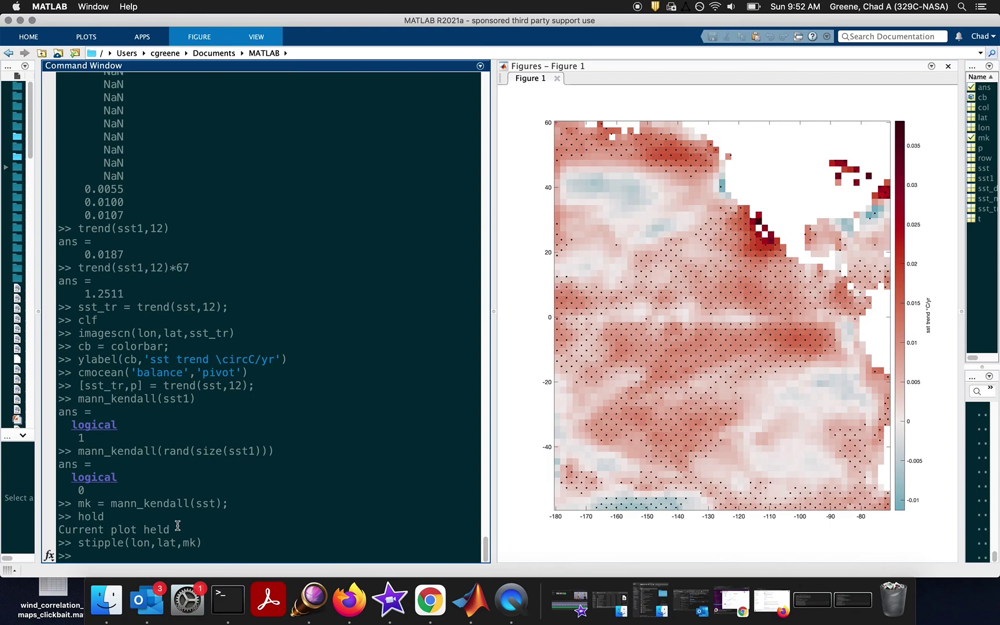